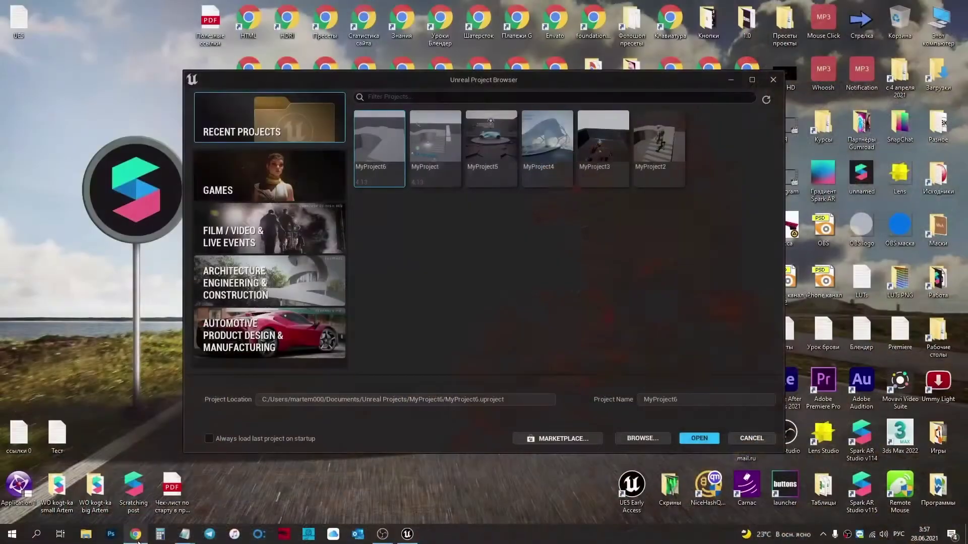
# Skip past the Nanite rock promo to the desktop with the Unreal Project Browser open
pyautogui.click(137, 535)
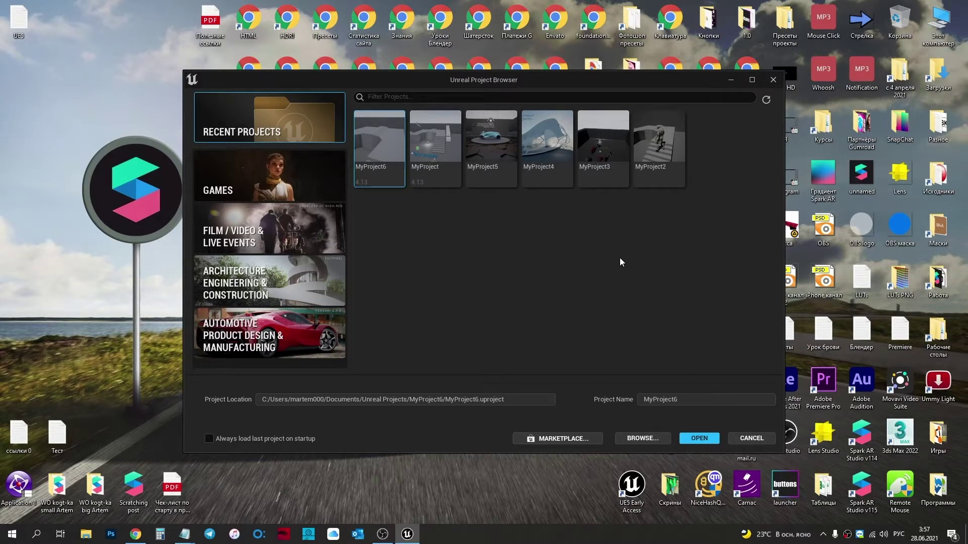
# Browse to ValleyoftheAncient.uproject and open it in the editor
pyautogui.click(643, 440)
pyautogui.click(333, 240)
pyautogui.doubleClick(333, 239)
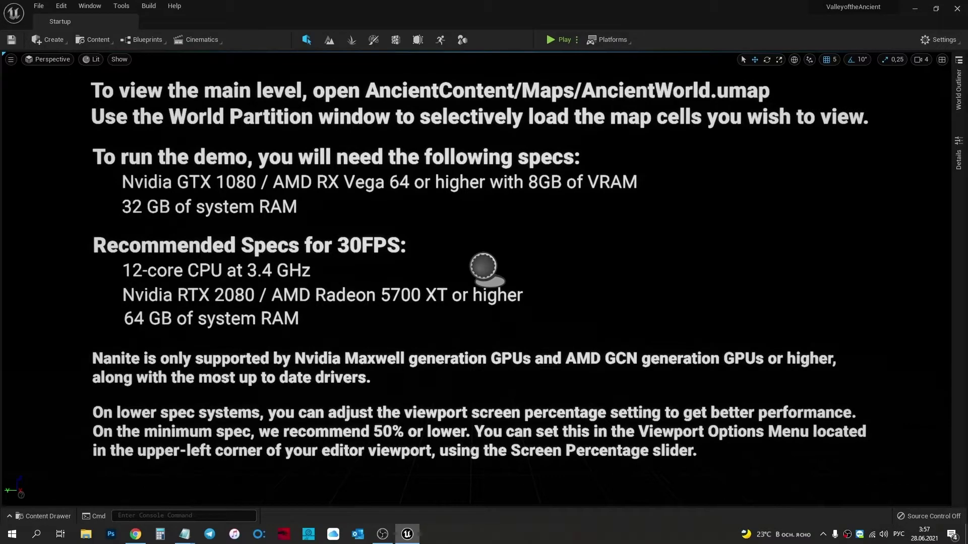
# In the Content Drawer, go to Content > AncientContent > Maps and load the AncientWorld map
pyautogui.click(46, 514)
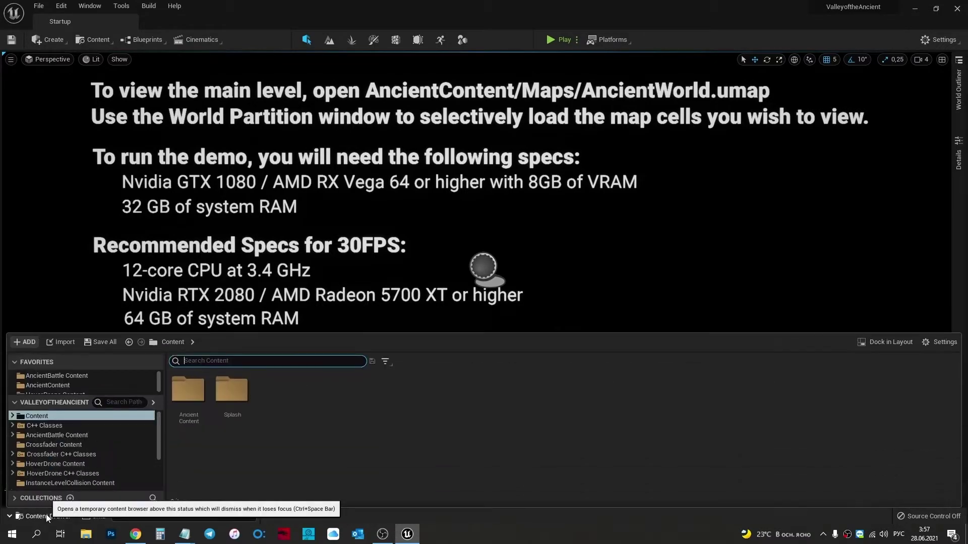
pyautogui.click(13, 416)
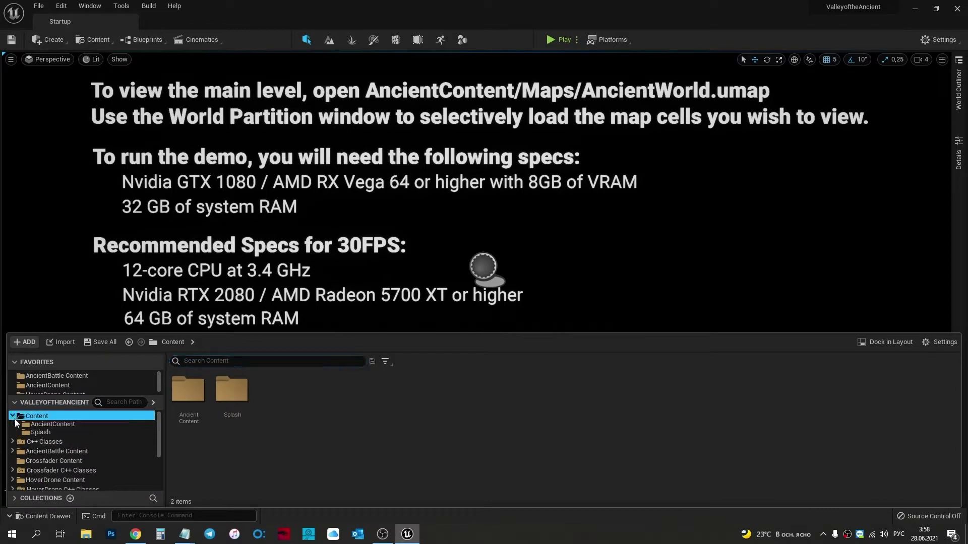
pyautogui.click(53, 425)
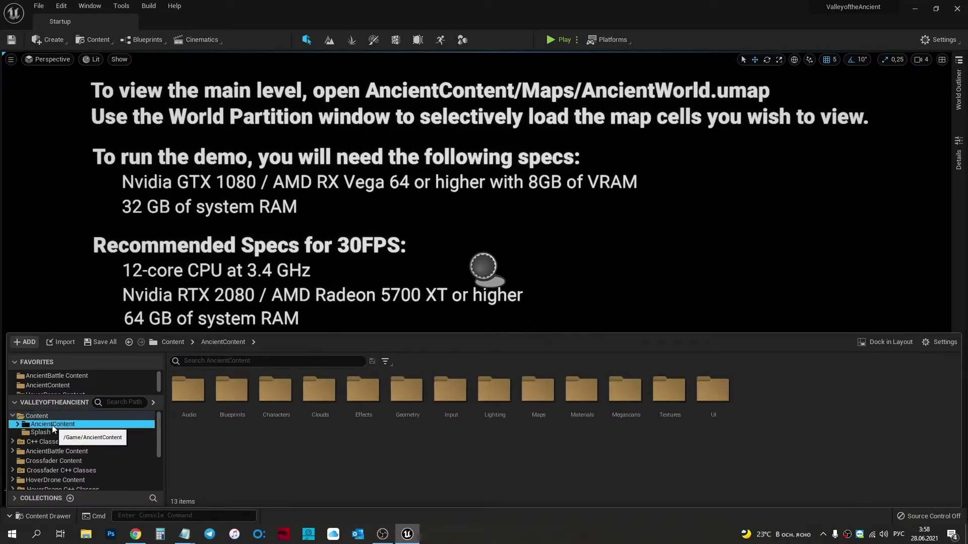
pyautogui.doubleClick(538, 395)
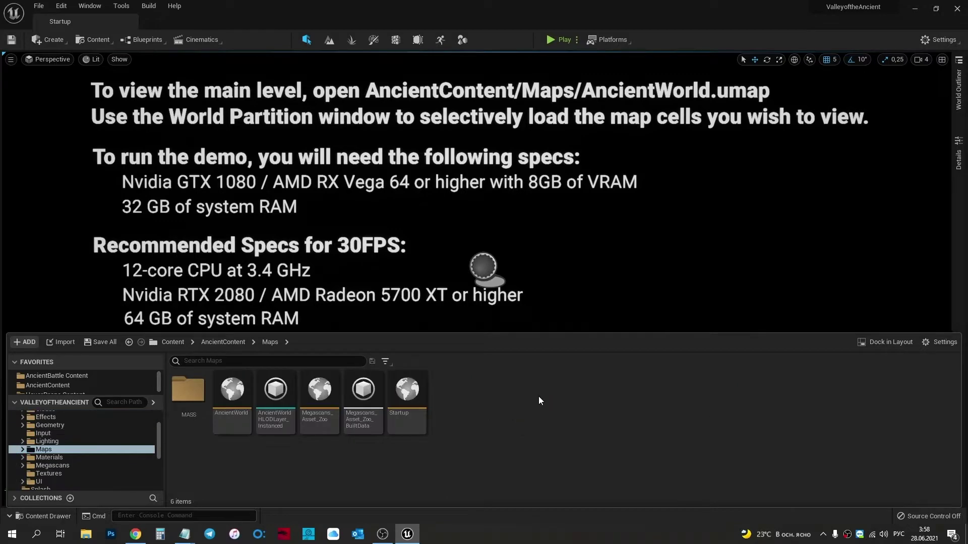
pyautogui.doubleClick(240, 397)
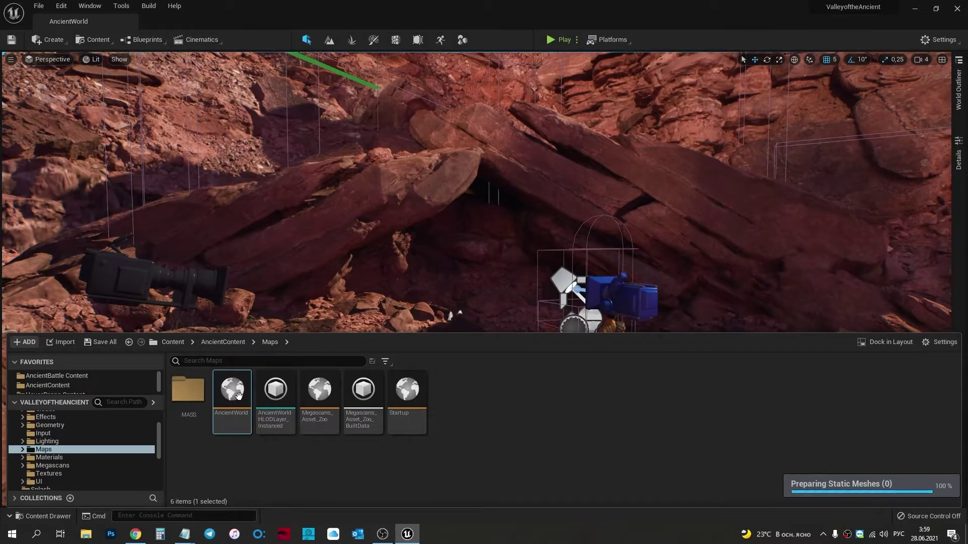
# Close the Content Drawer and open the Viewport Options menu
pyautogui.click(31, 303)
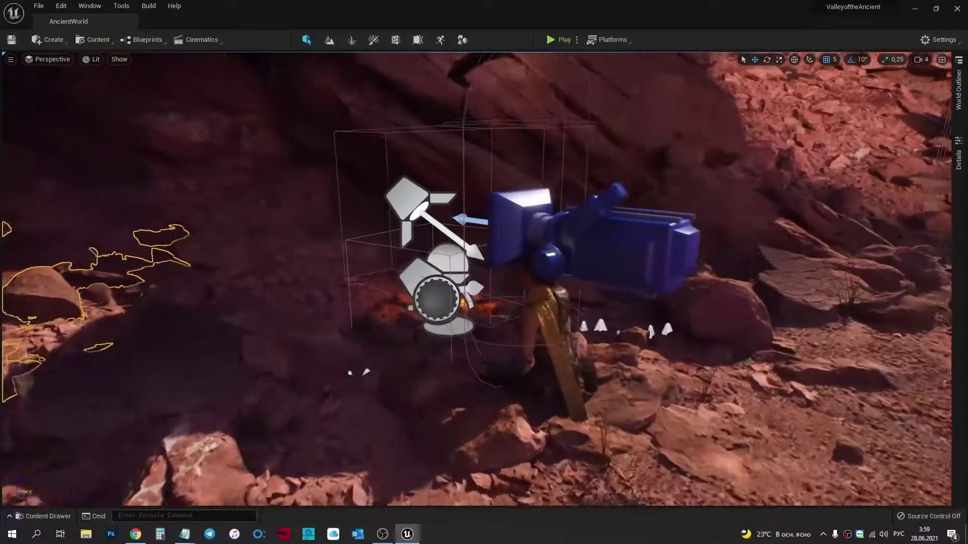
pyautogui.click(11, 60)
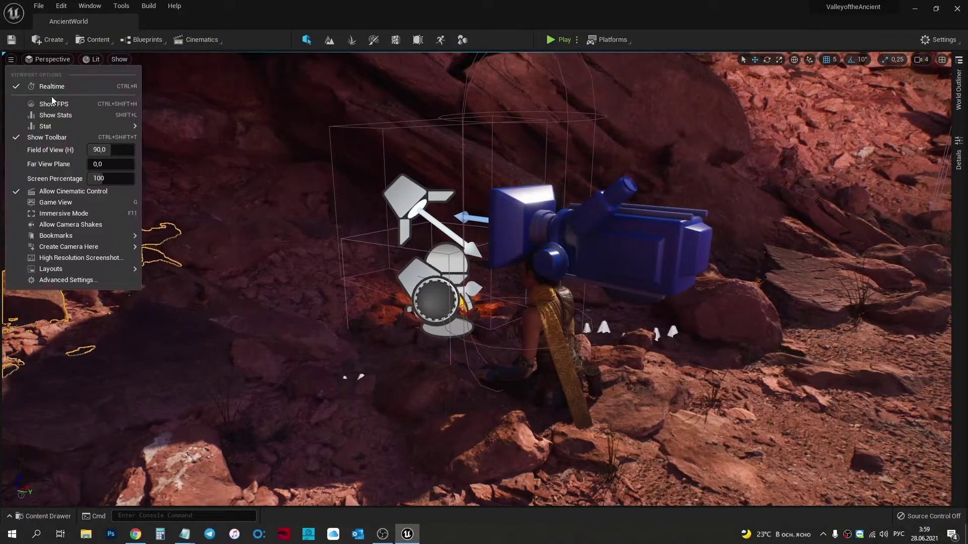
# Turn on Show FPS for a frame-rate counter over the AncientWorld view
pyautogui.click(77, 104)
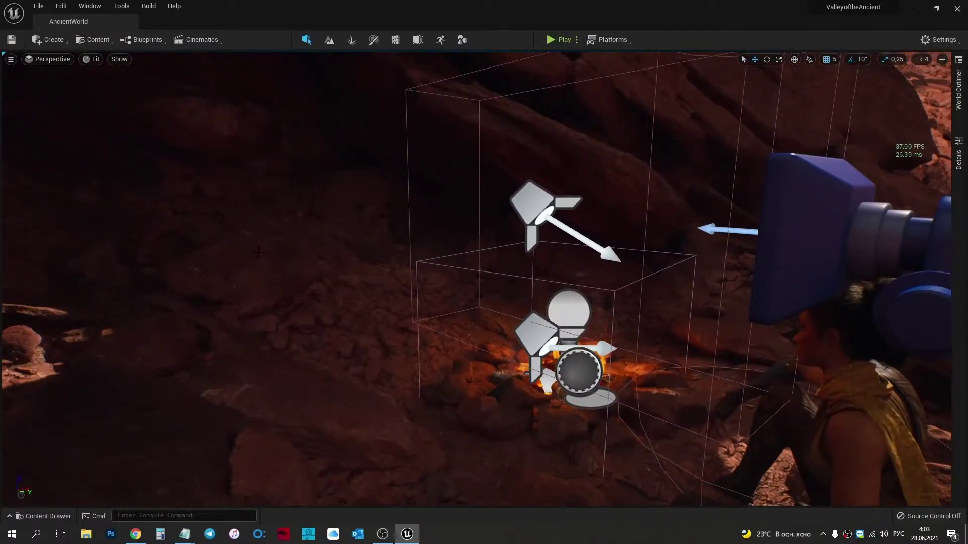
pyautogui.rightClick(316, 160)
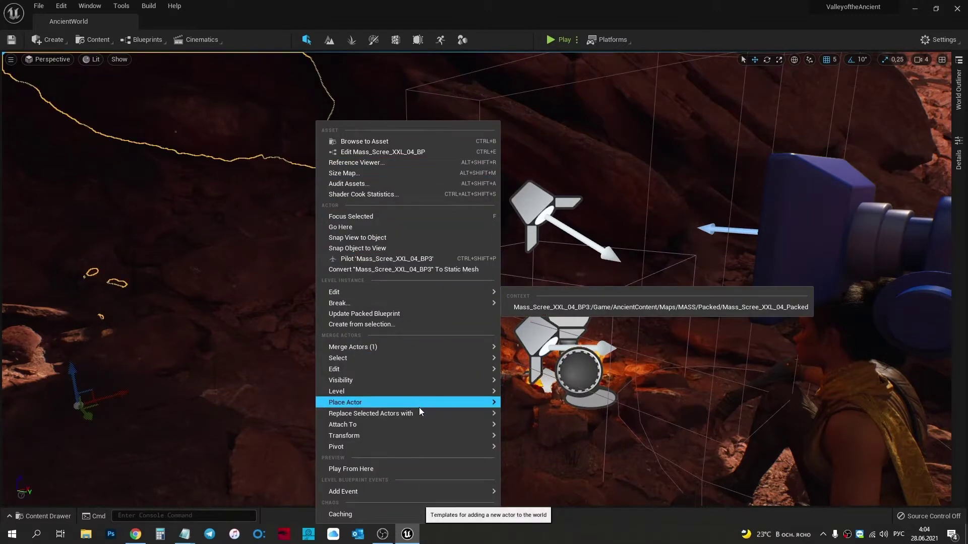
# Place a Rect Light and raise it over the rocks near the campfire to light them brightly
pyautogui.moveTo(419, 408)
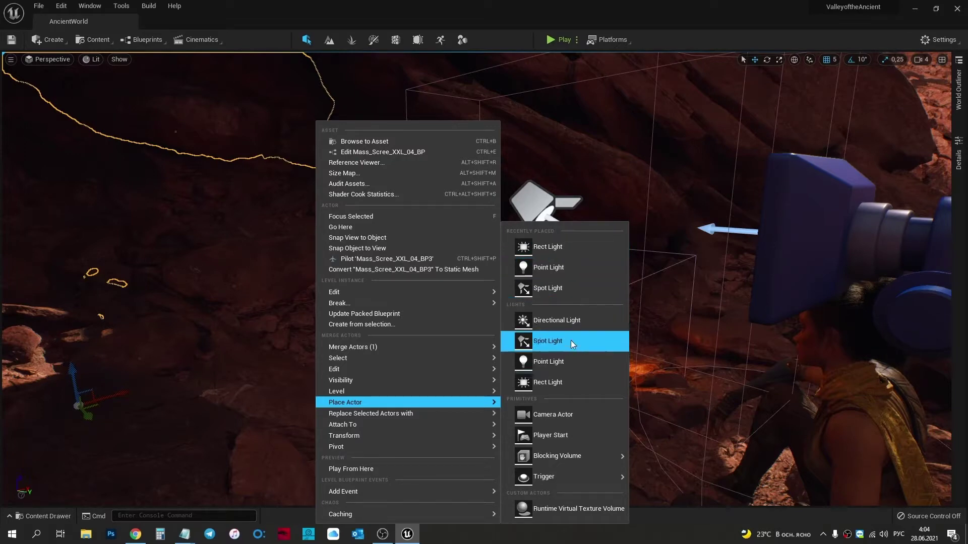
pyautogui.click(563, 383)
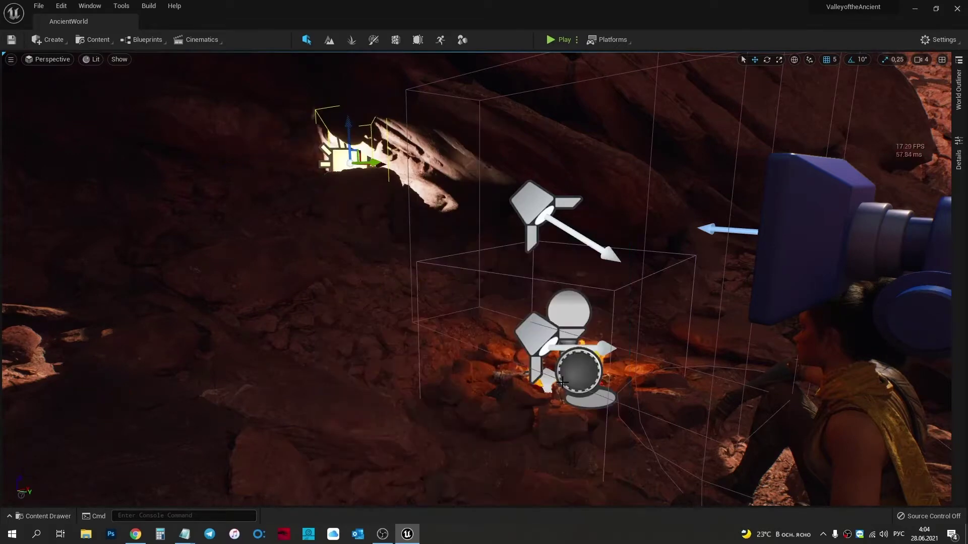
pyautogui.moveTo(370, 162)
pyautogui.mouseDown()
pyautogui.moveTo(380, 154)
pyautogui.moveTo(373, 143)
pyautogui.mouseUp()
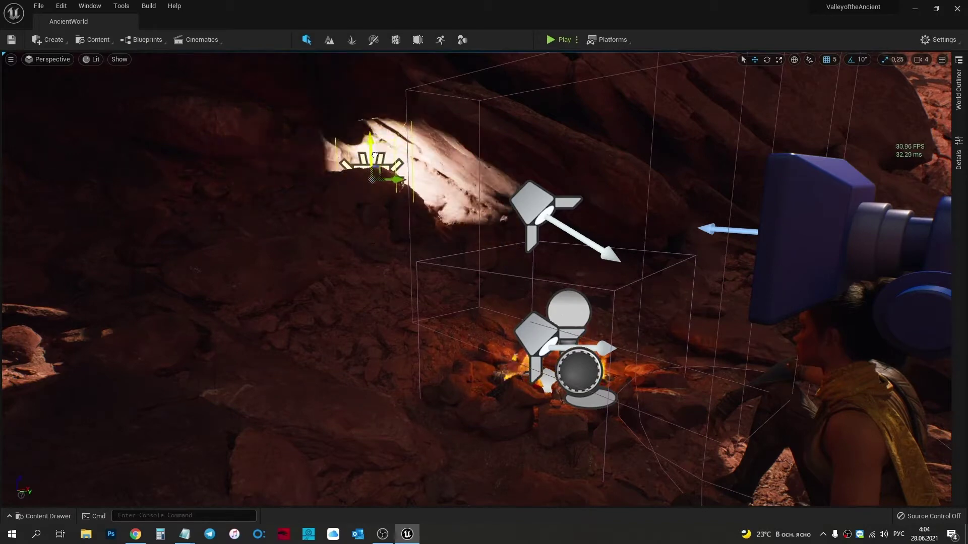
pyautogui.moveTo(386, 174); pyautogui.dragTo(463, 195)
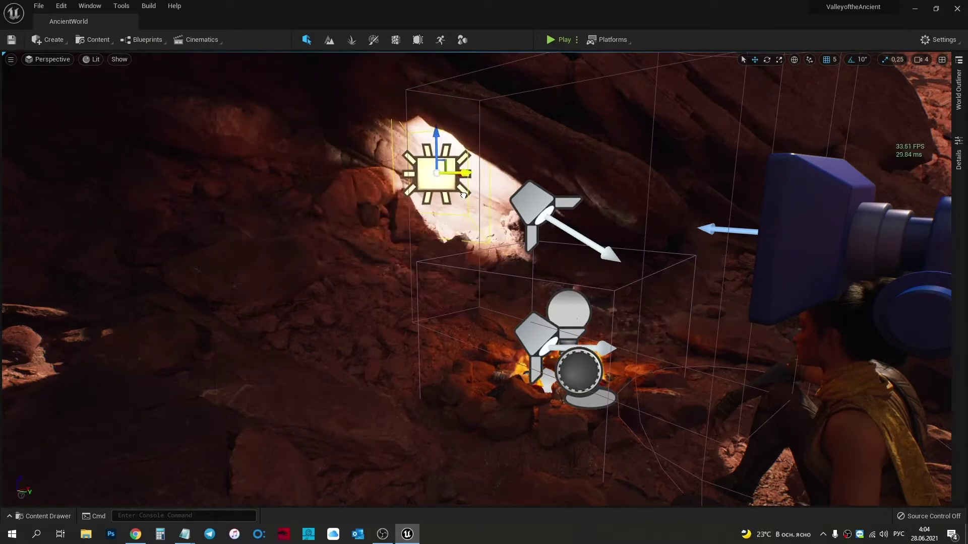
pyautogui.moveTo(470, 205); pyautogui.dragTo(459, 166, button='right')
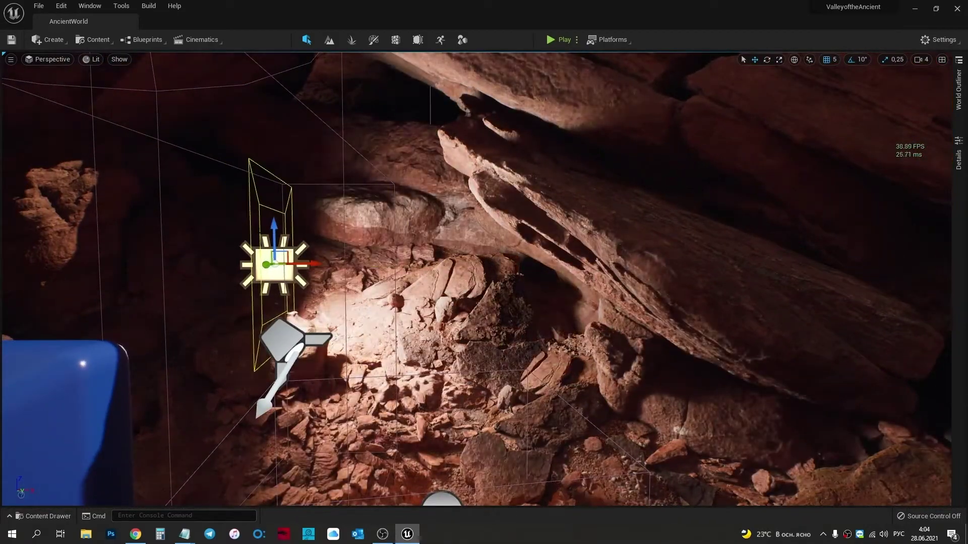
pyautogui.moveTo(458, 167); pyautogui.dragTo(499, 147, button='right')
pyautogui.moveTo(276, 313); pyautogui.dragTo(270, 285)
pyautogui.moveTo(500, 146)
pyautogui.mouseDown(button='right')
pyautogui.moveTo(484, 201)
pyautogui.moveTo(900, 181)
pyautogui.mouseUp(button='right')
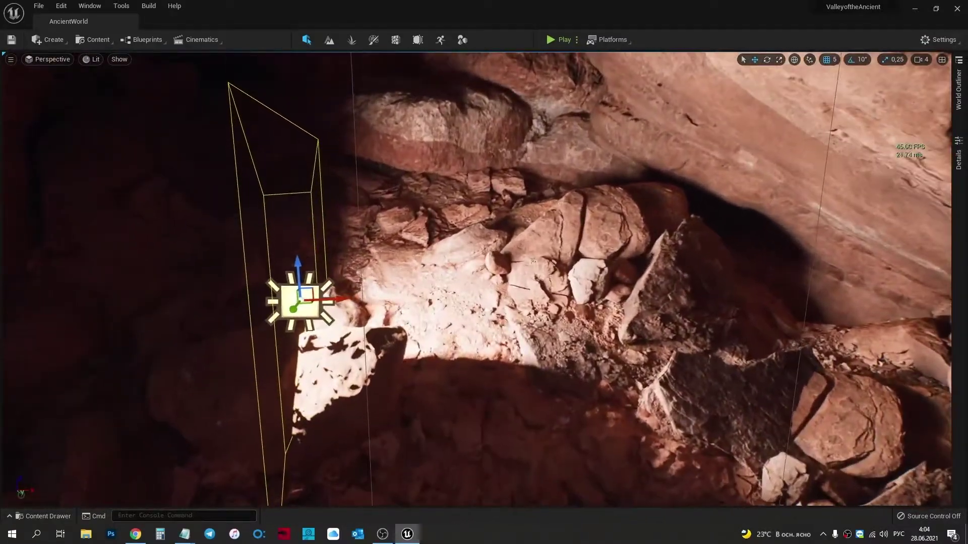
# Turn RectLight2's Intensity way down in its Details panel
pyautogui.click(963, 168)
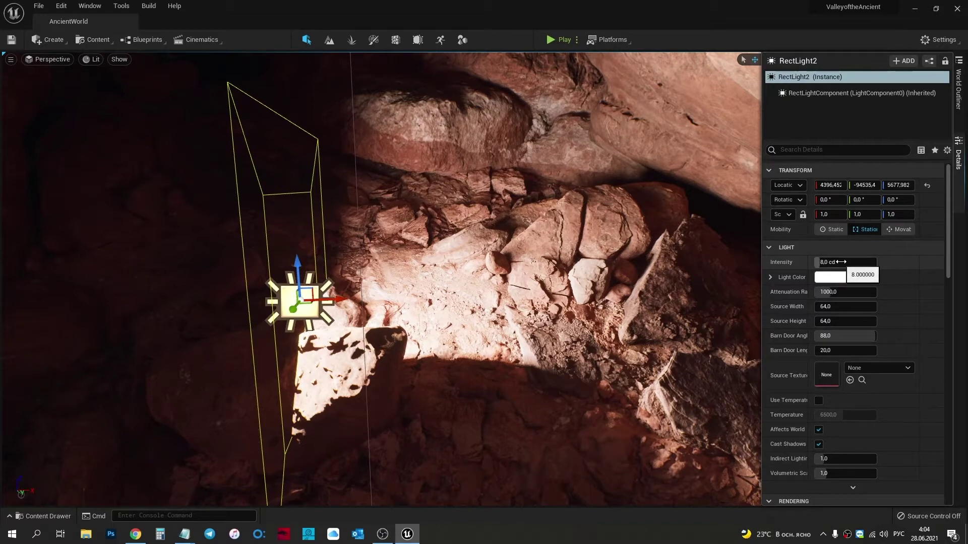
pyautogui.moveTo(817, 262)
pyautogui.mouseDown()
pyautogui.moveTo(787, 262)
pyautogui.moveTo(857, 262)
pyautogui.mouseUp()
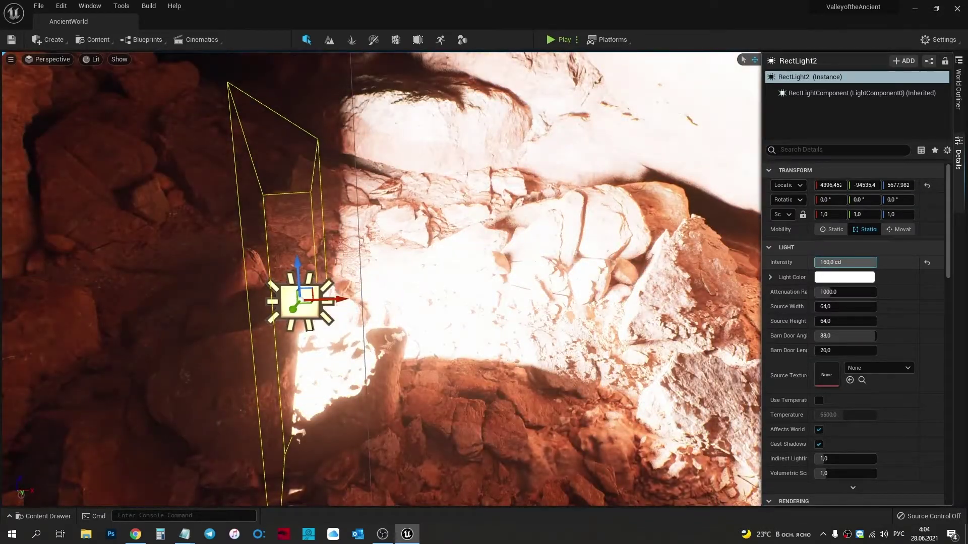
pyautogui.moveTo(857, 262); pyautogui.dragTo(826, 262)
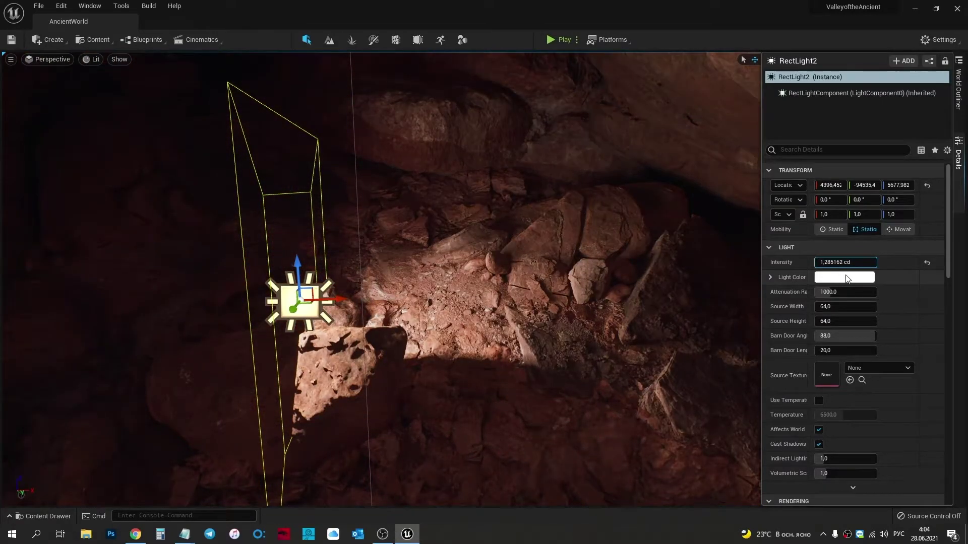
# Give the light a pink-red color and raise its Attenuation Radius to about 1389
pyautogui.click(846, 276)
pyautogui.click(673, 310)
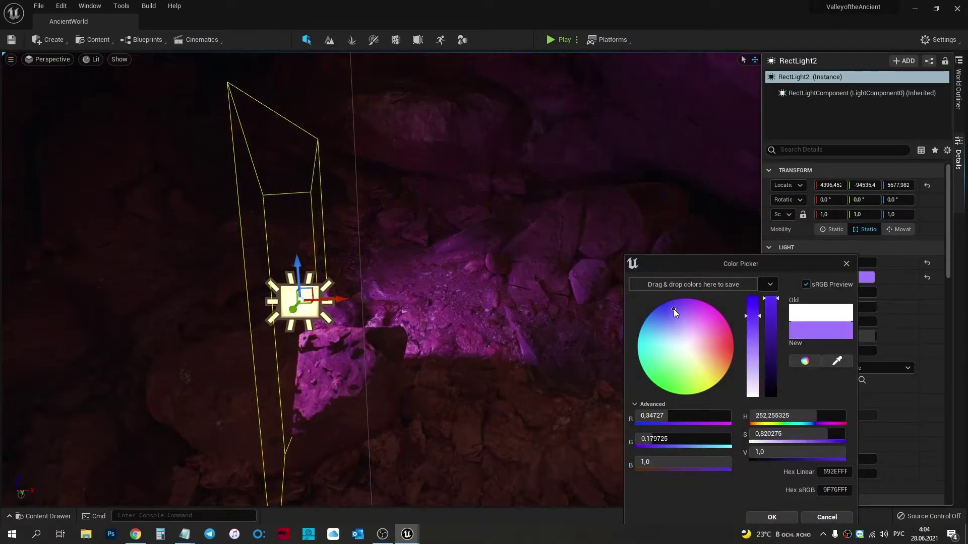
pyautogui.click(721, 336)
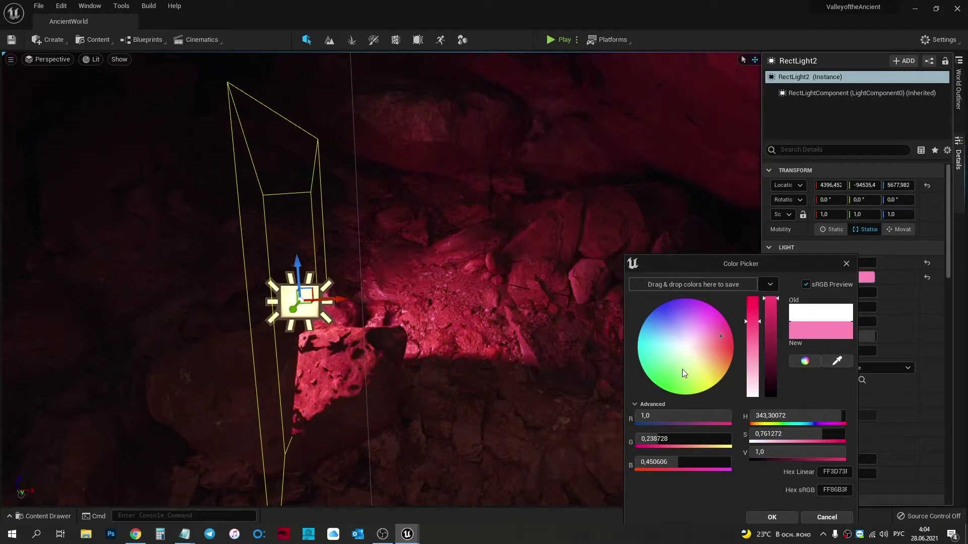
pyautogui.moveTo(683, 372); pyautogui.dragTo(726, 348)
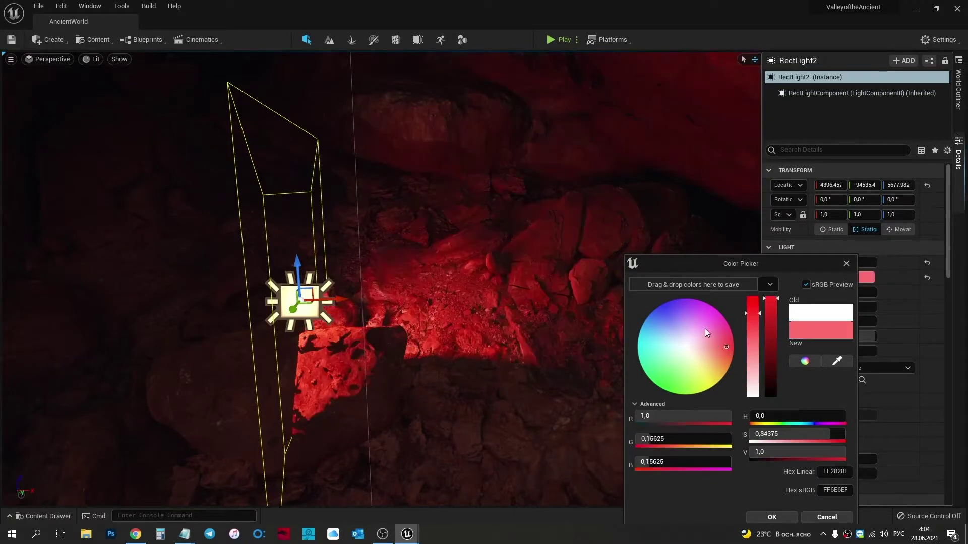
pyautogui.moveTo(661, 303)
pyautogui.mouseDown()
pyautogui.moveTo(729, 346)
pyautogui.moveTo(697, 319)
pyautogui.mouseUp()
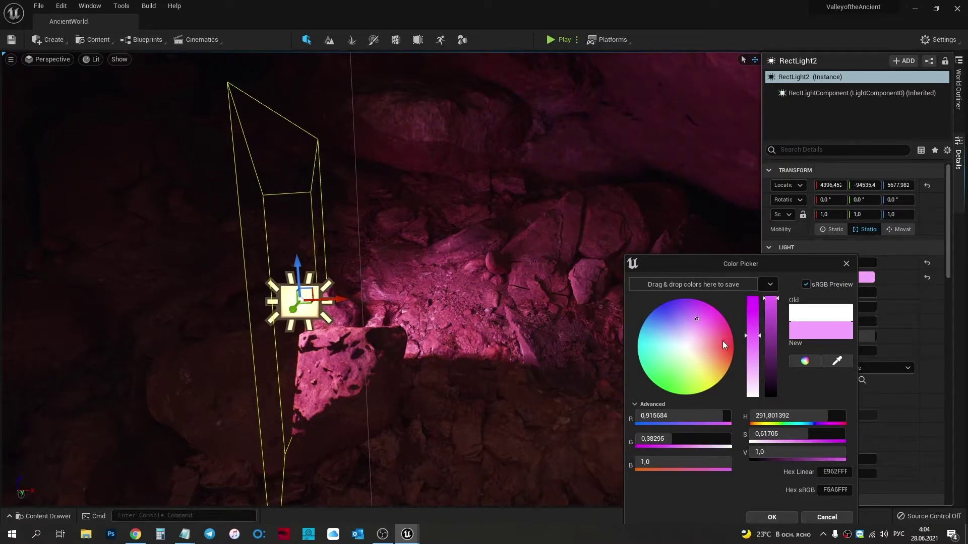
pyautogui.click(722, 341)
pyautogui.click(846, 265)
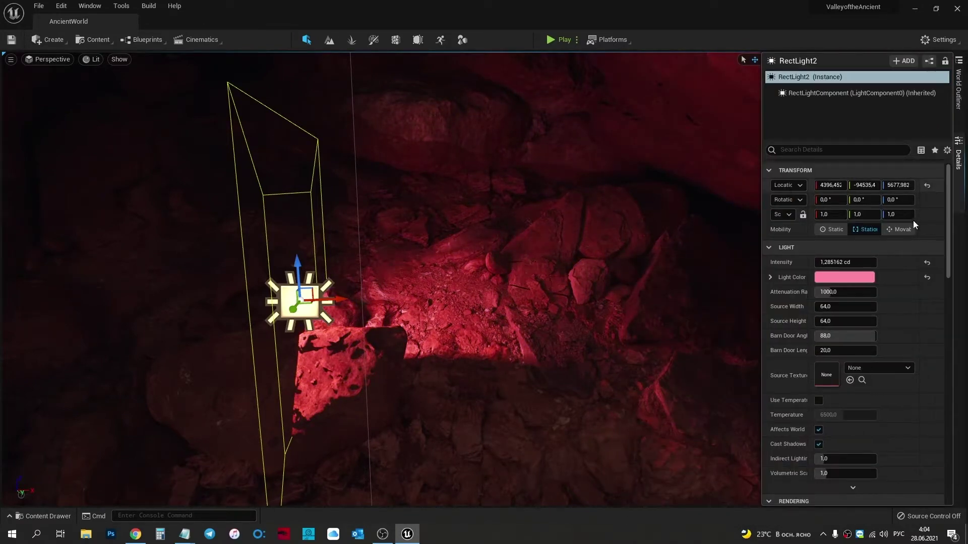
pyautogui.moveTo(837, 292)
pyautogui.mouseDown()
pyautogui.moveTo(857, 292)
pyautogui.moveTo(832, 292)
pyautogui.mouseUp()
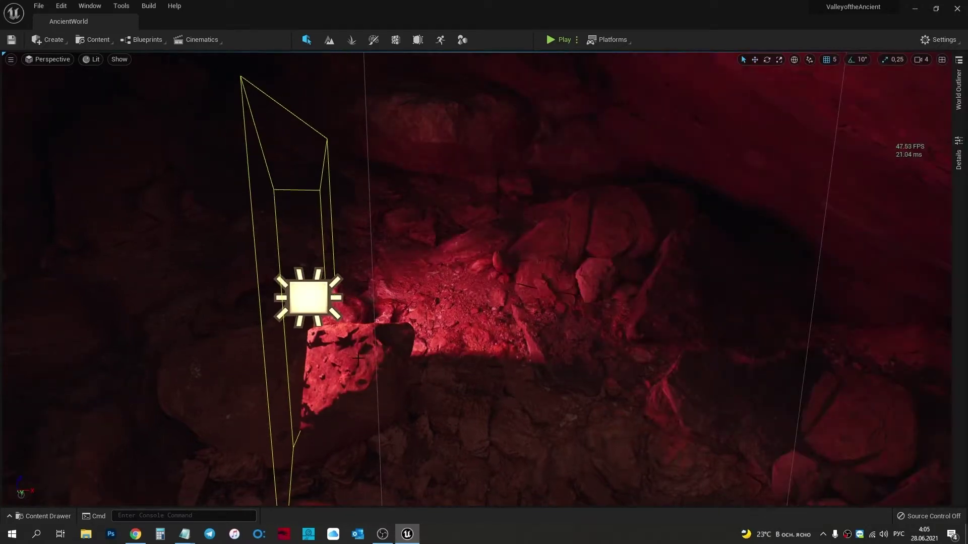
pyautogui.click(779, 60)
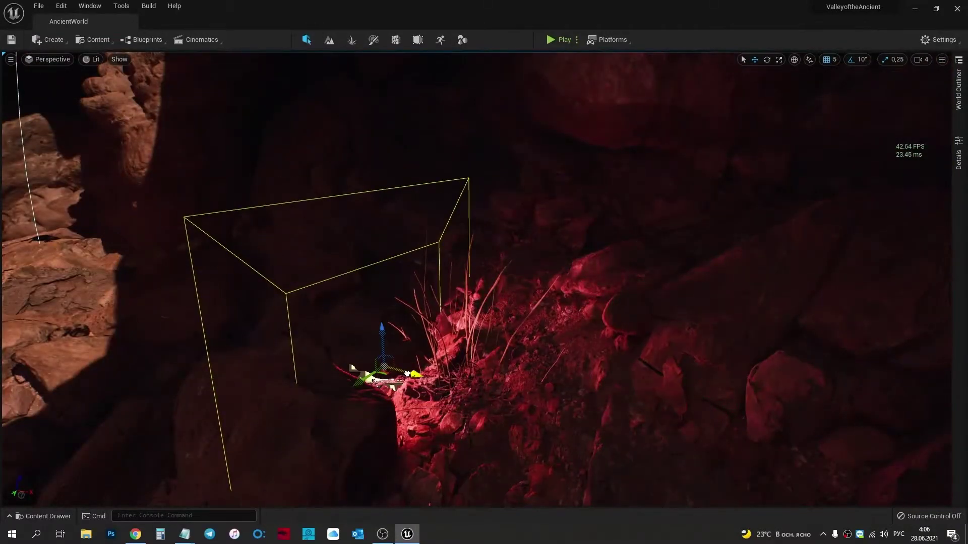
pyautogui.click(551, 37)
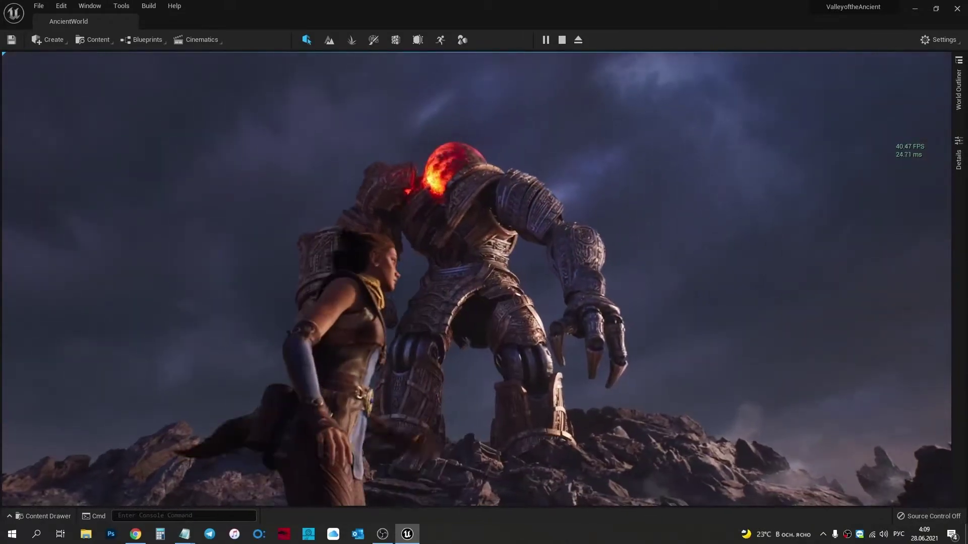
# End the play session with Escape and return to editing the AncientWorld level
pyautogui.press('super')
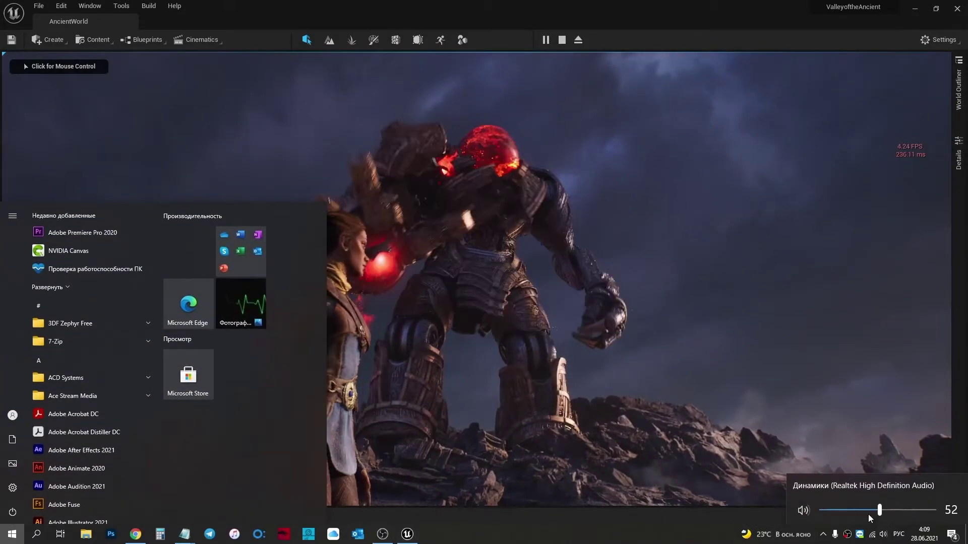
pyautogui.click(870, 443)
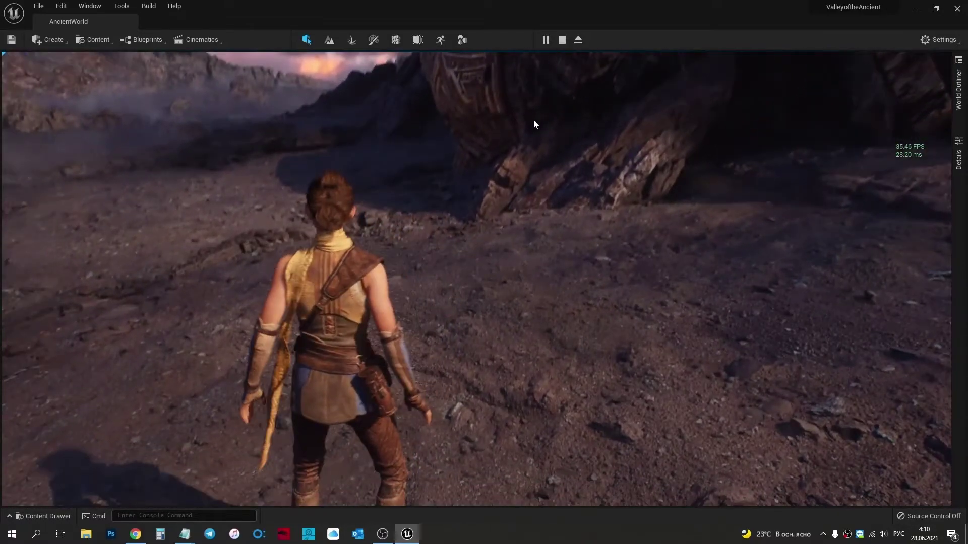
pyautogui.press('Escape')
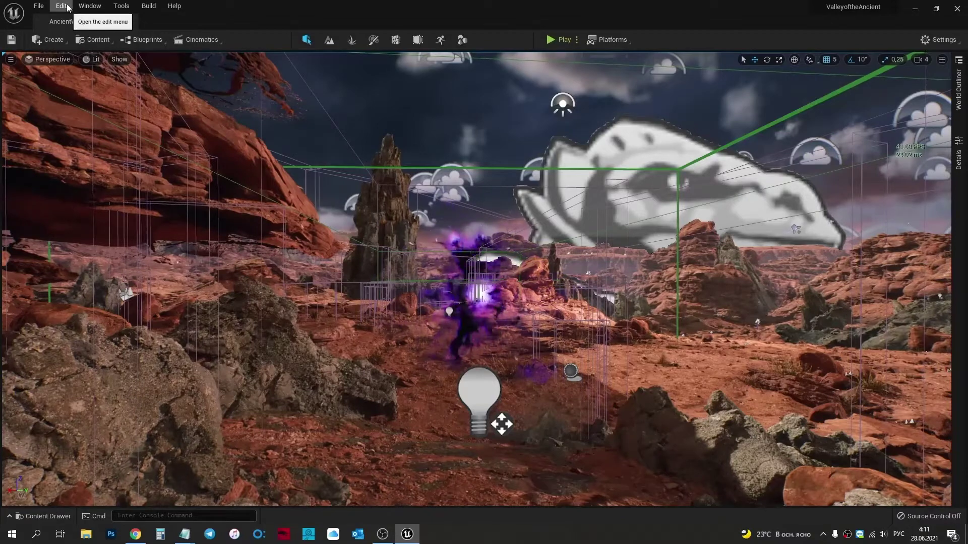
pyautogui.click(89, 6)
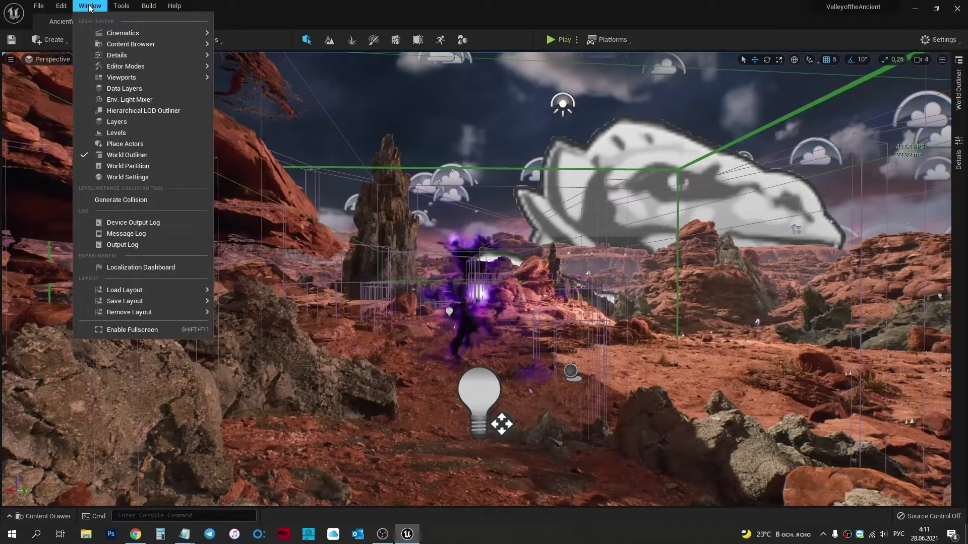
# Show the Dark World data layer, close the Data Layers panel, and undo the last edit
pyautogui.click(146, 89)
pyautogui.moveTo(325, 122); pyautogui.dragTo(640, 204)
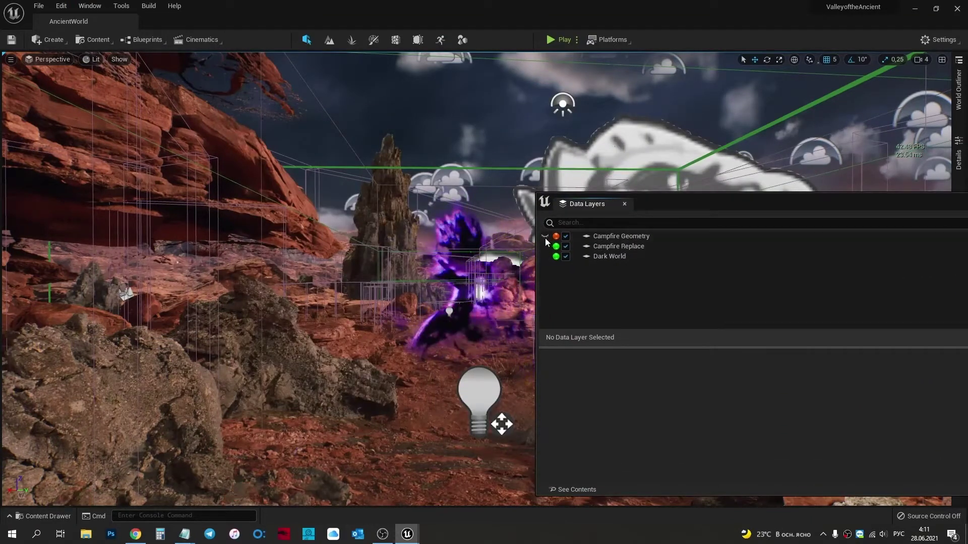
pyautogui.click(546, 248)
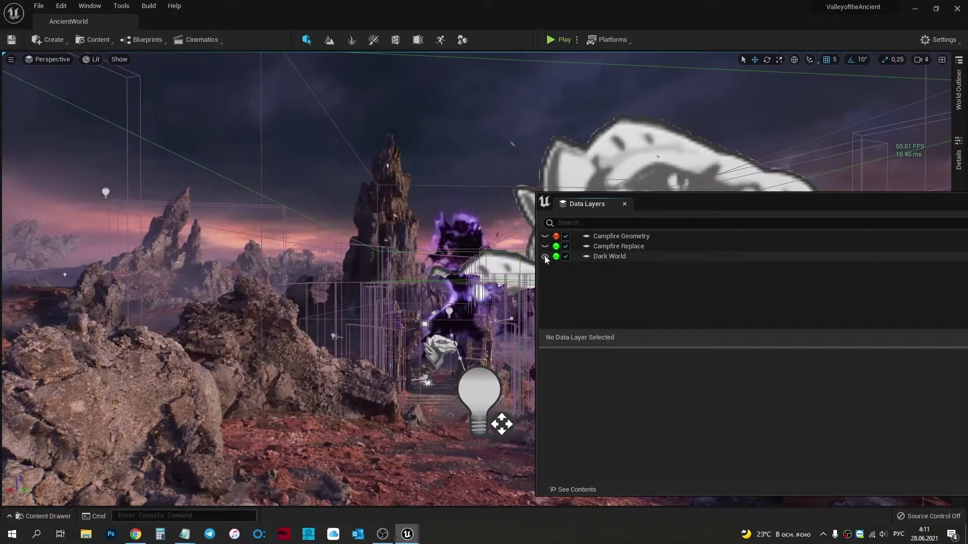
pyautogui.click(625, 205)
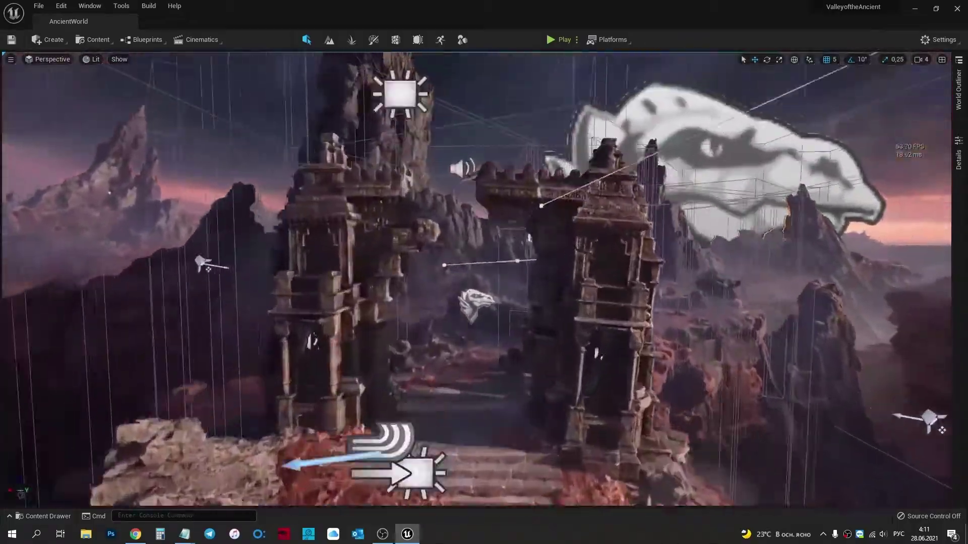
pyautogui.hotkey('ctrl', 'z')
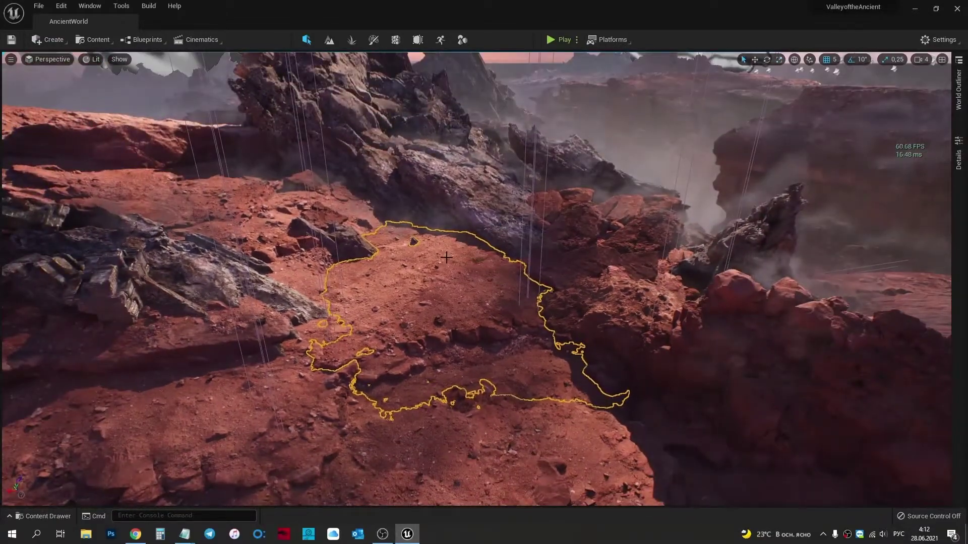
# Raise a canyon ground piece along Z, undo it, and frame the rock with F
pyautogui.moveTo(489, 236); pyautogui.dragTo(492, 56)
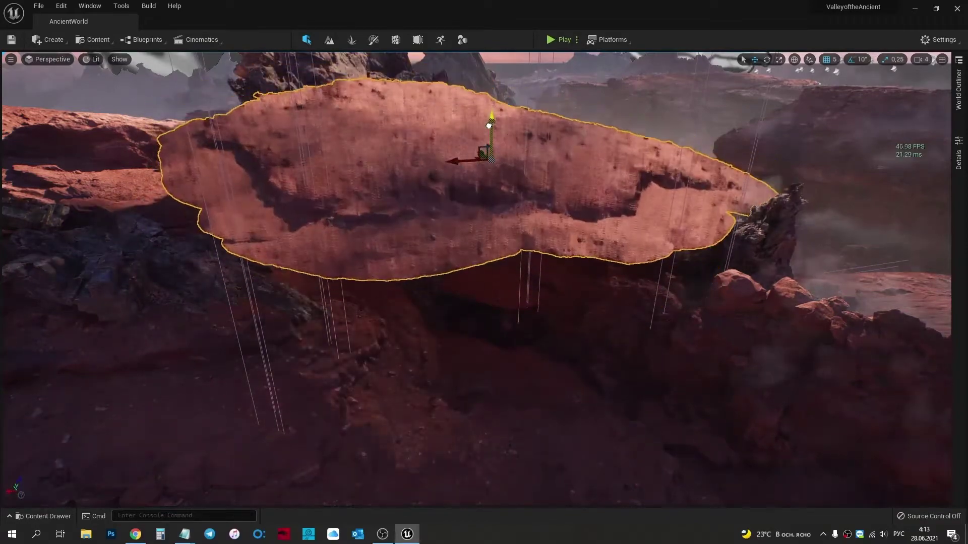
pyautogui.hotkey('ctrl', 'z')
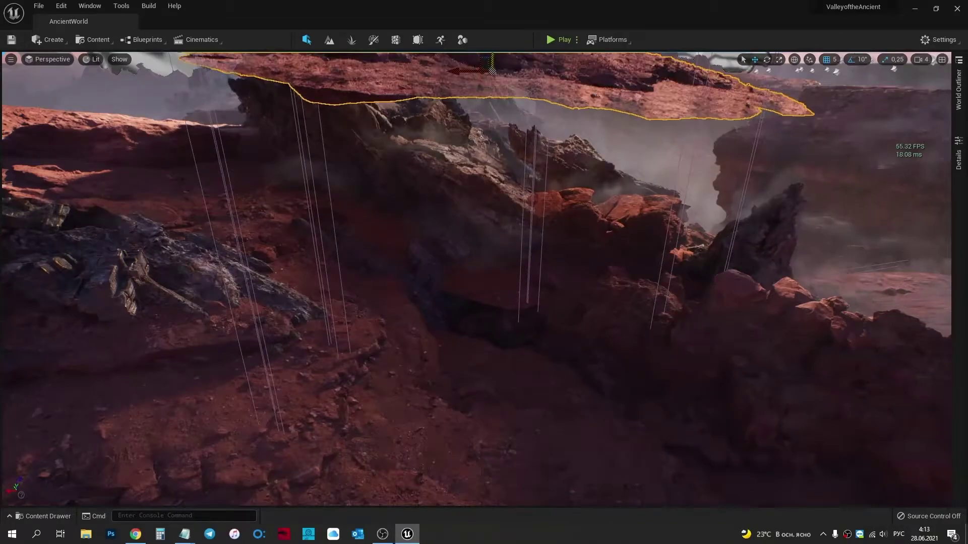
pyautogui.moveTo(490, 56); pyautogui.dragTo(464, 177)
pyautogui.moveTo(627, 220)
pyautogui.mouseDown(button='right')
pyautogui.moveTo(706, 222)
pyautogui.moveTo(610, 171)
pyautogui.mouseUp(button='right')
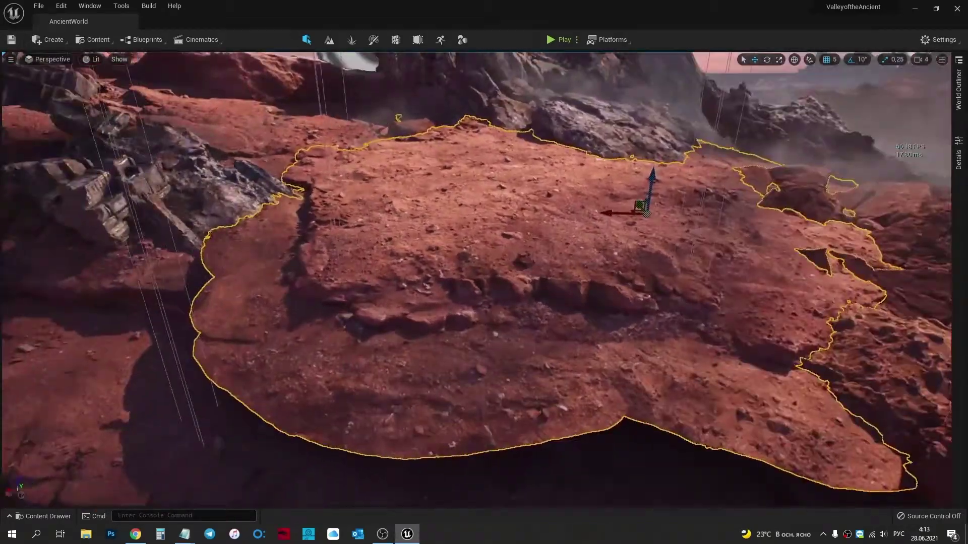
pyautogui.press('f')
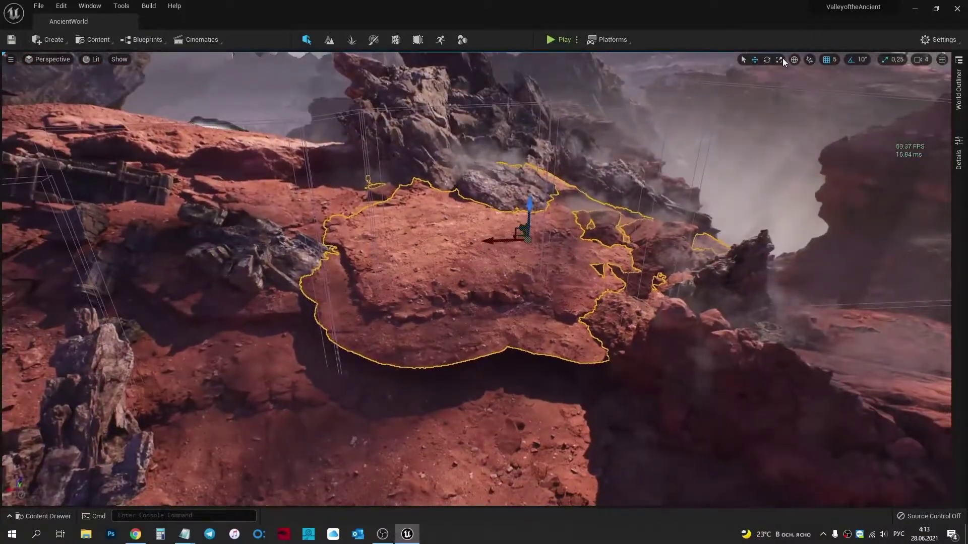
# Switch to scale mode and fly over the red terrain, rocky ridges and ruins
pyautogui.click(780, 60)
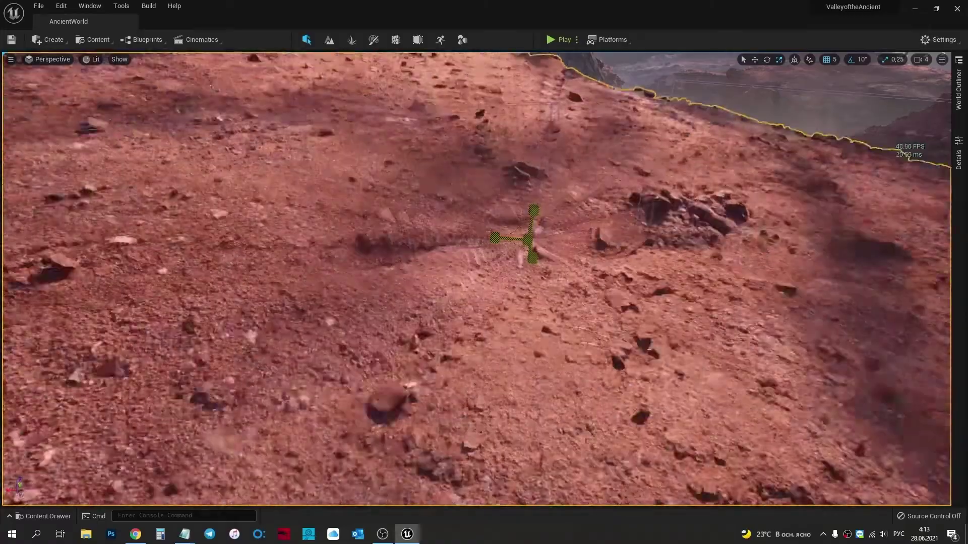
pyautogui.moveTo(484, 272); pyautogui.dragTo(585, 263, button='right')
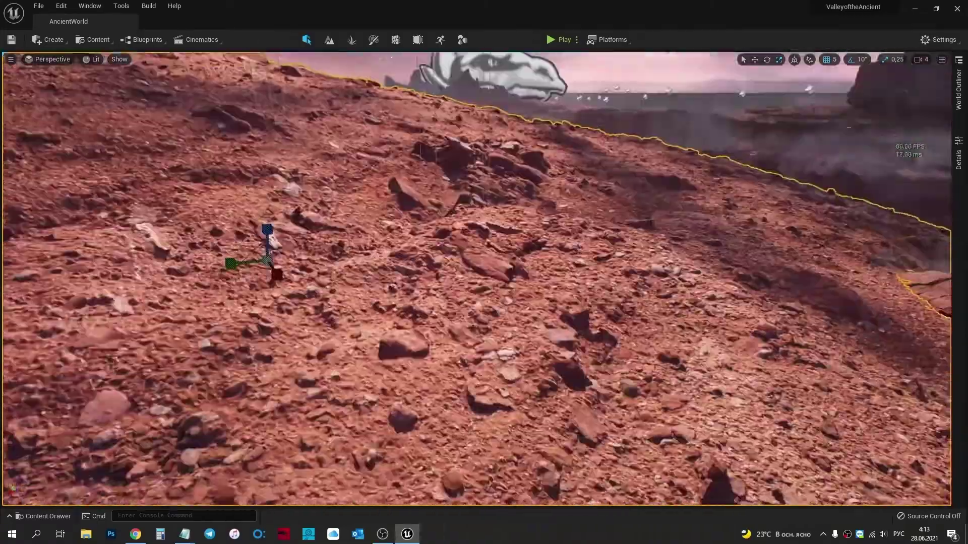
pyautogui.moveTo(484, 273); pyautogui.dragTo(585, 272, button='right')
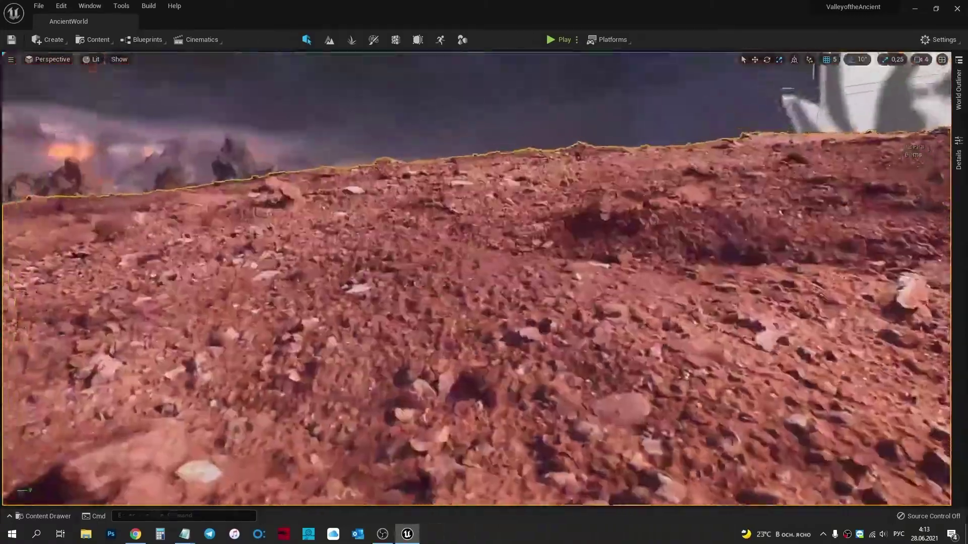
pyautogui.moveTo(484, 272); pyautogui.dragTo(484, 323, button='right')
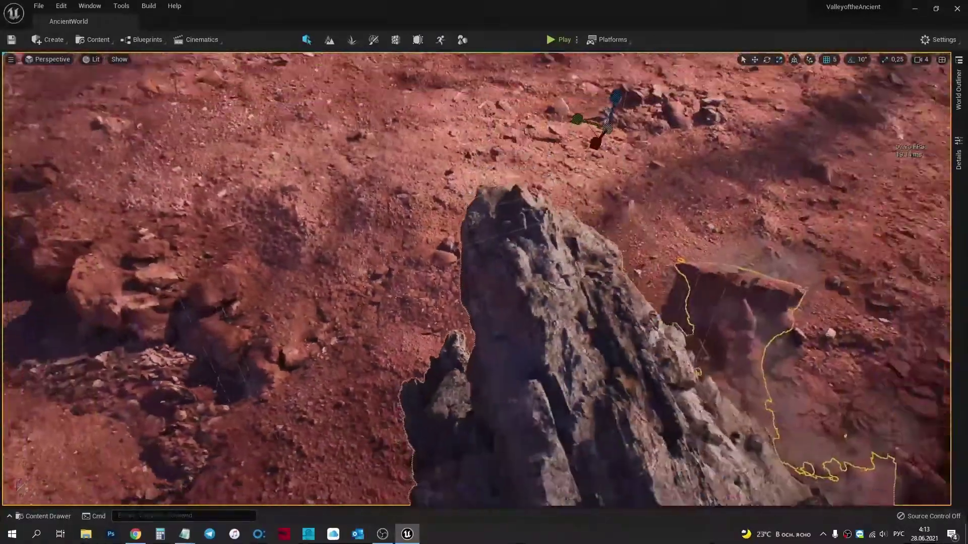
pyautogui.moveTo(484, 272); pyautogui.dragTo(534, 252, button='right')
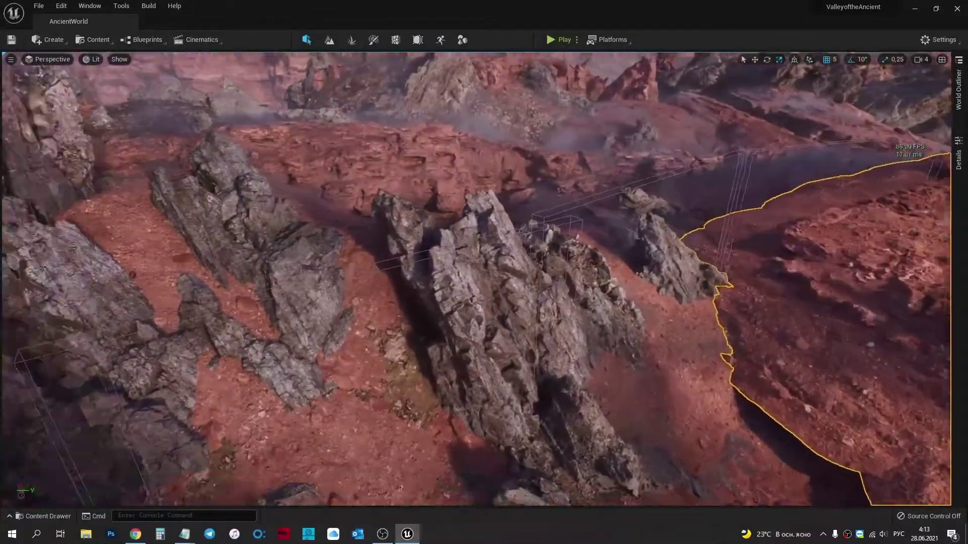
pyautogui.moveTo(484, 272); pyautogui.dragTo(494, 282, button='right')
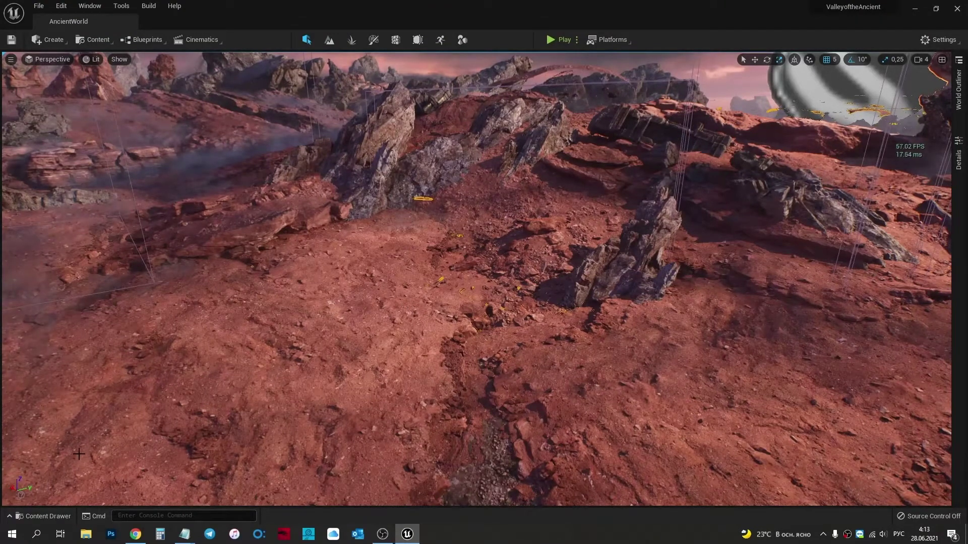
# Open BP_EchoCharacter from Blueprints > Character and select its Mesh component using the Echo skeletal mesh
pyautogui.click(60, 517)
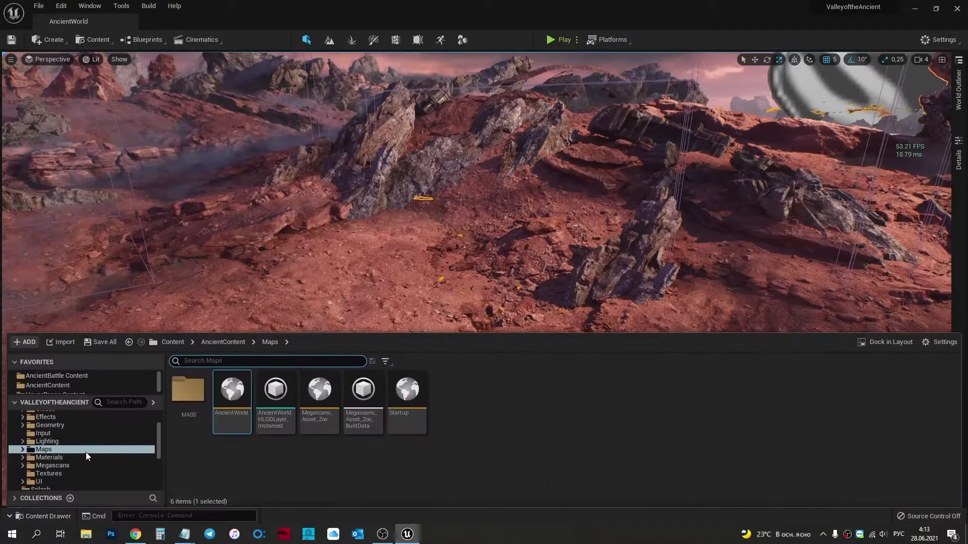
pyautogui.scroll(2, 68, 454)
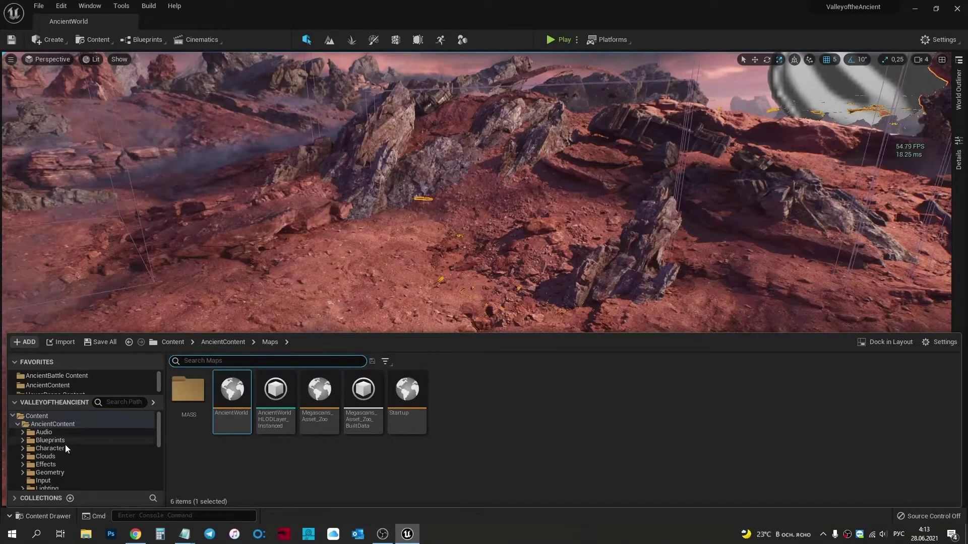
pyautogui.click(51, 441)
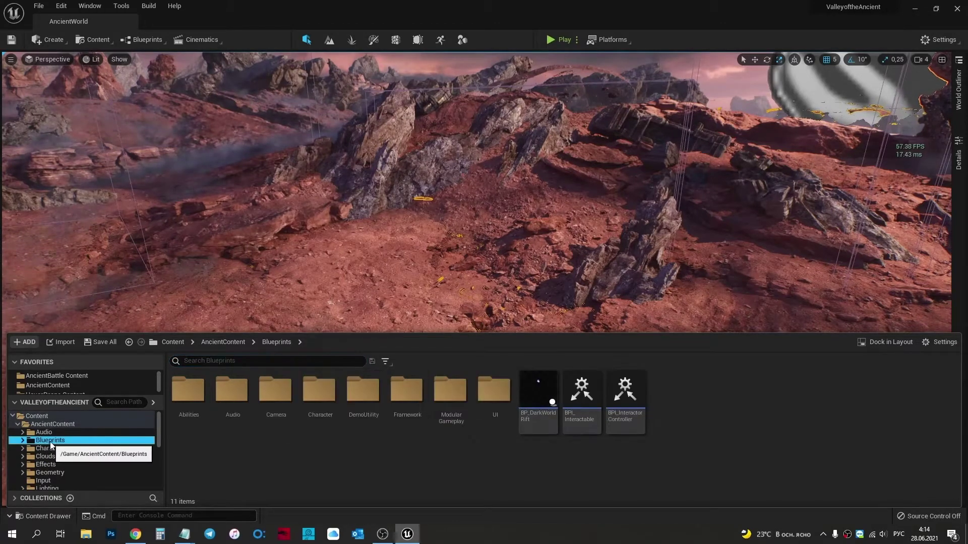
pyautogui.doubleClick(325, 392)
pyautogui.doubleClick(228, 395)
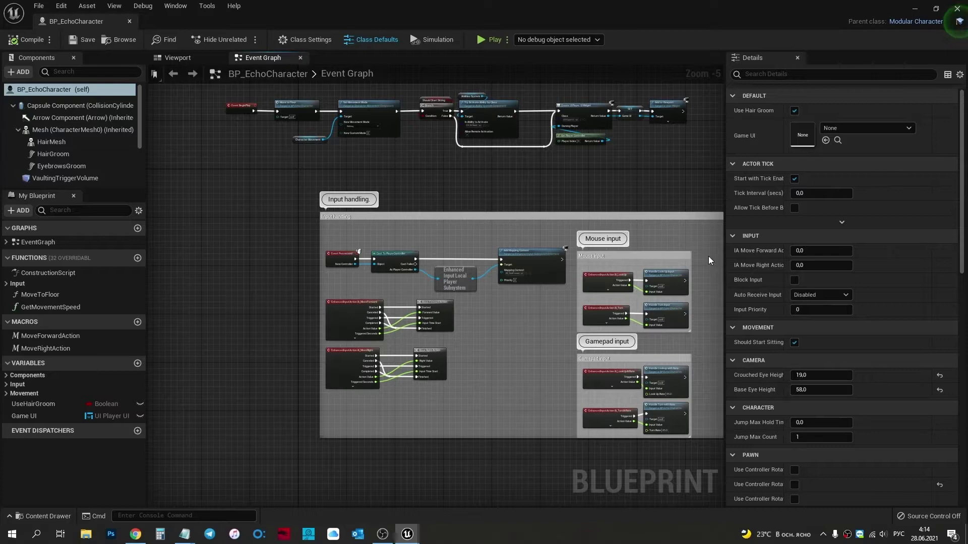
pyautogui.click(58, 129)
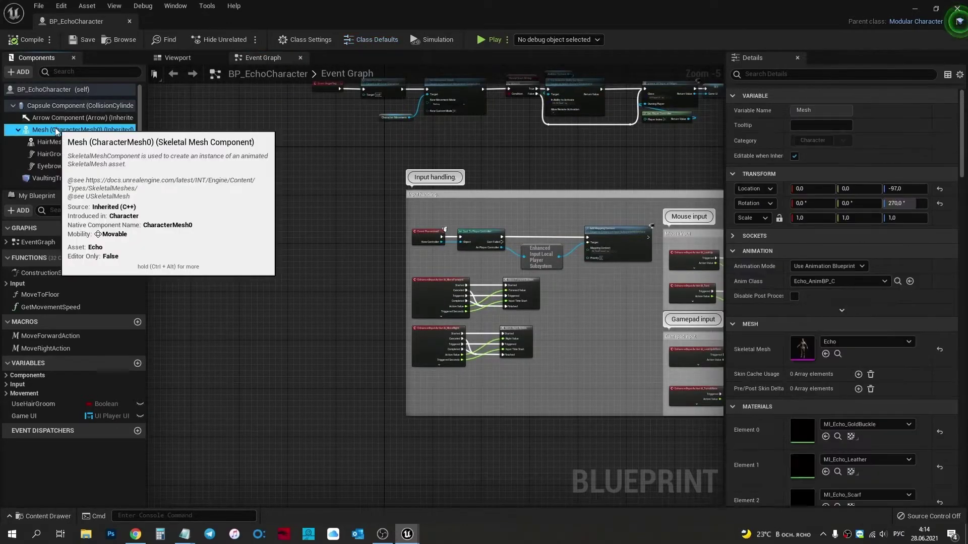
pyautogui.doubleClick(802, 353)
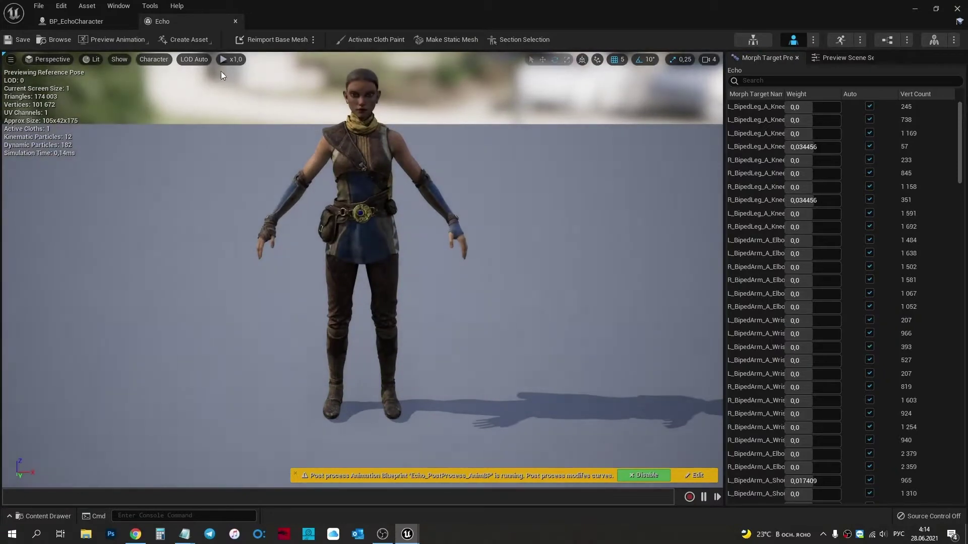
pyautogui.moveTo(407, 534)
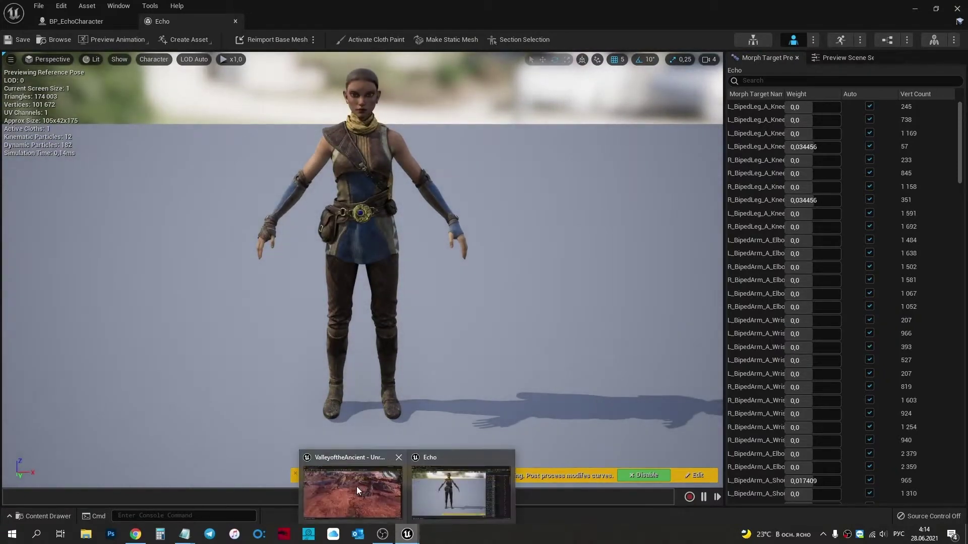
pyautogui.scroll(4, 432, 184)
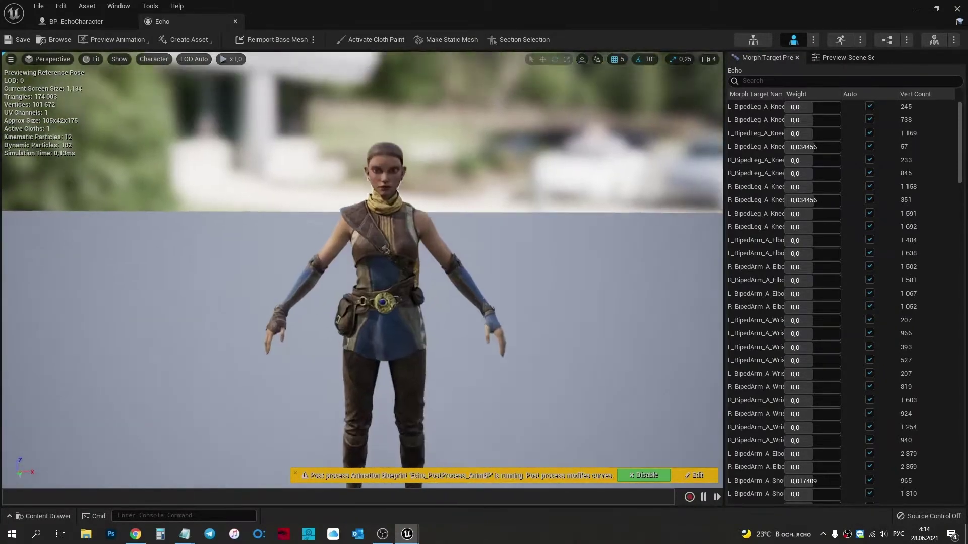
pyautogui.scroll(3, 424, 263)
pyautogui.scroll(2, 424, 263)
pyautogui.scroll(1, 424, 263)
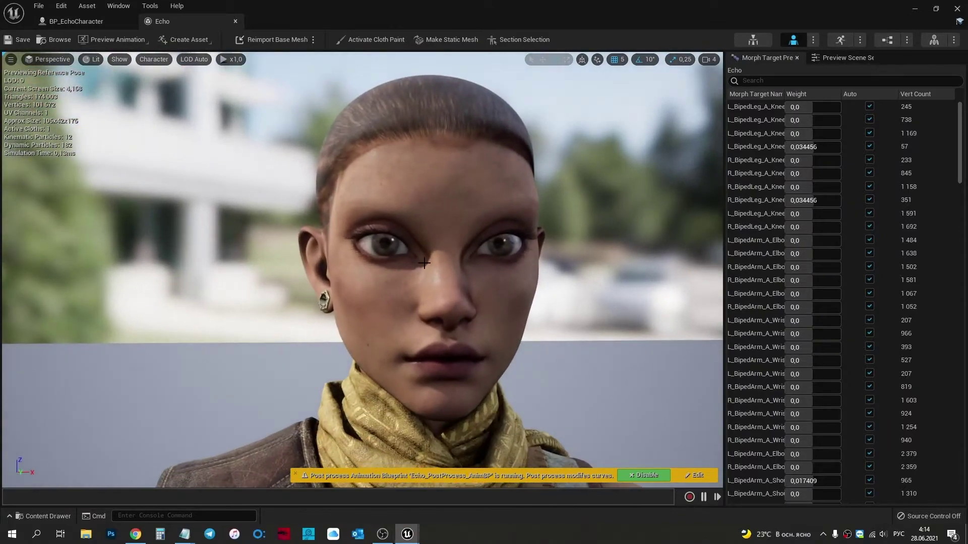
pyautogui.scroll(1, 424, 263)
pyautogui.scroll(2, 424, 262)
pyautogui.scroll(2, 424, 263)
pyautogui.scroll(2, 424, 263)
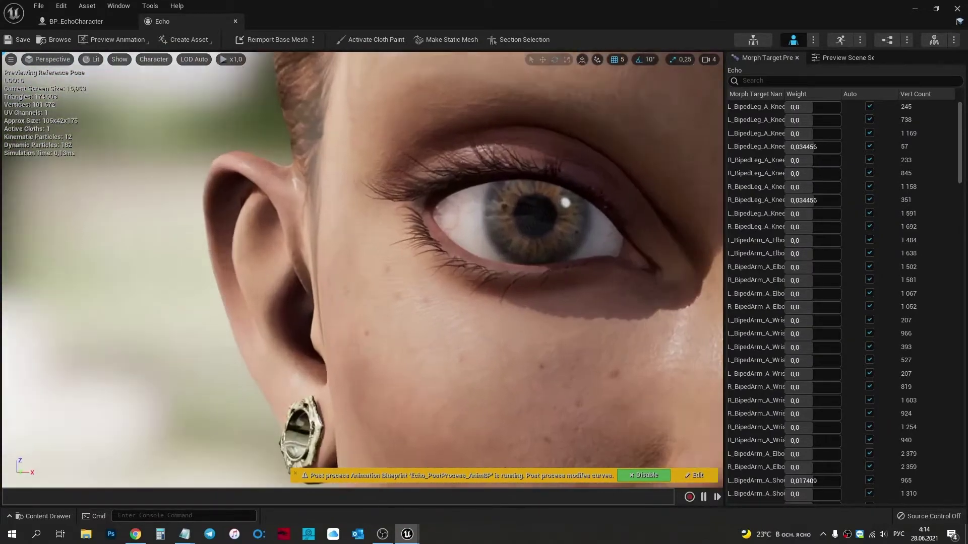
pyautogui.scroll(2, 424, 262)
pyautogui.moveTo(424, 263); pyautogui.dragTo(424, 202, button='middle')
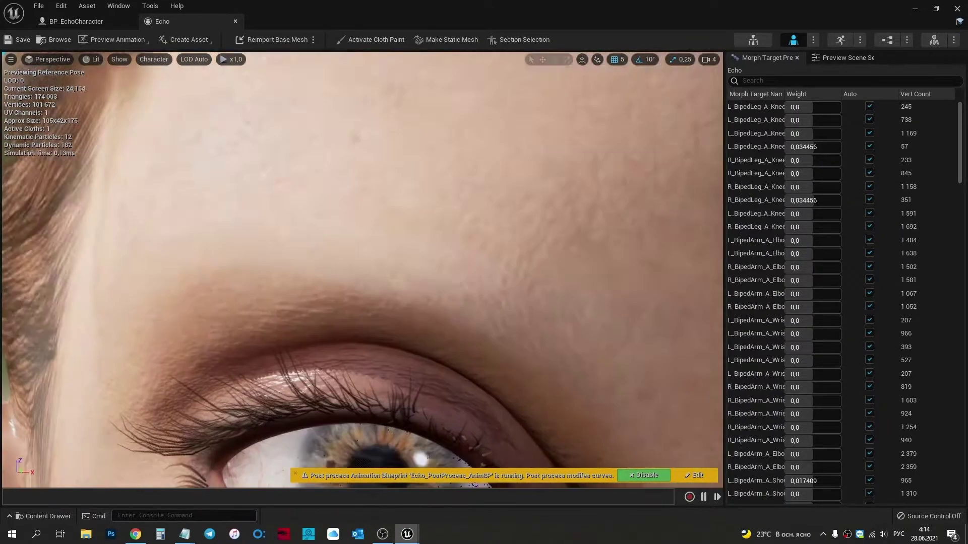
pyautogui.scroll(-3, 362, 269)
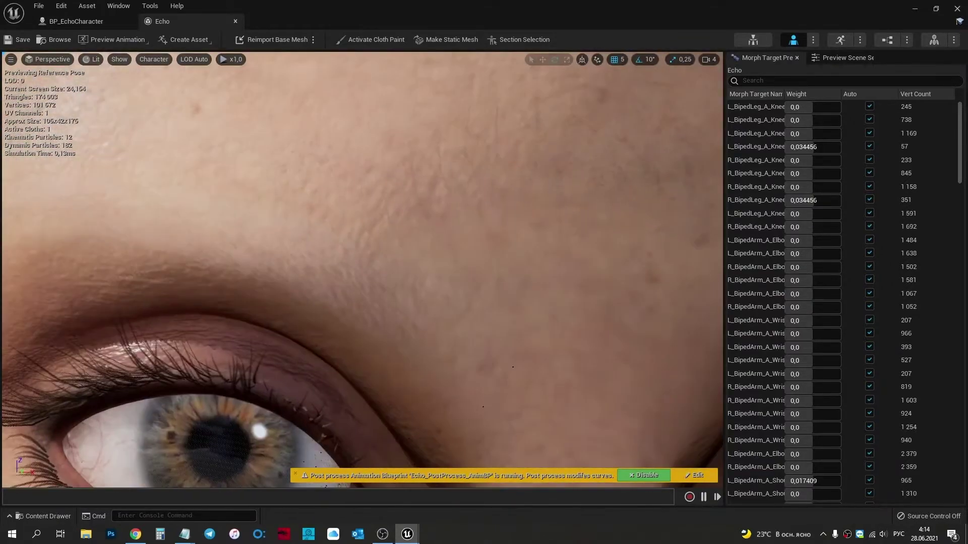
pyautogui.scroll(-3, 362, 270)
pyautogui.scroll(-2, 362, 270)
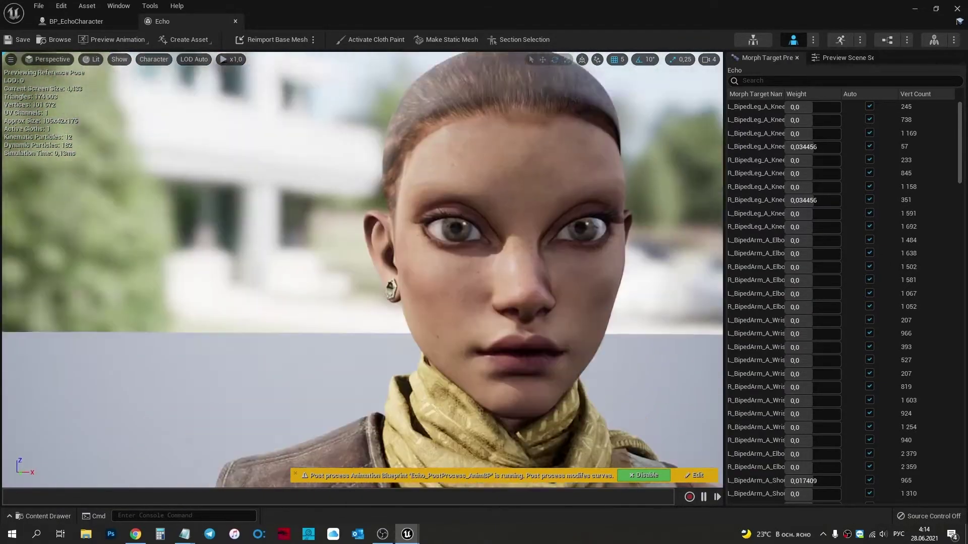
pyautogui.scroll(3, 390, 290)
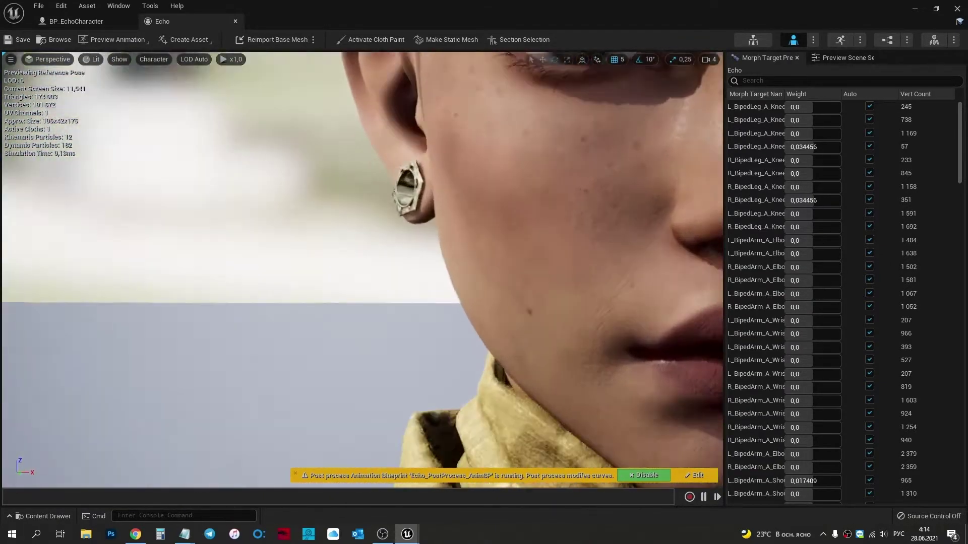
pyautogui.scroll(2, 391, 290)
pyautogui.scroll(3, 390, 290)
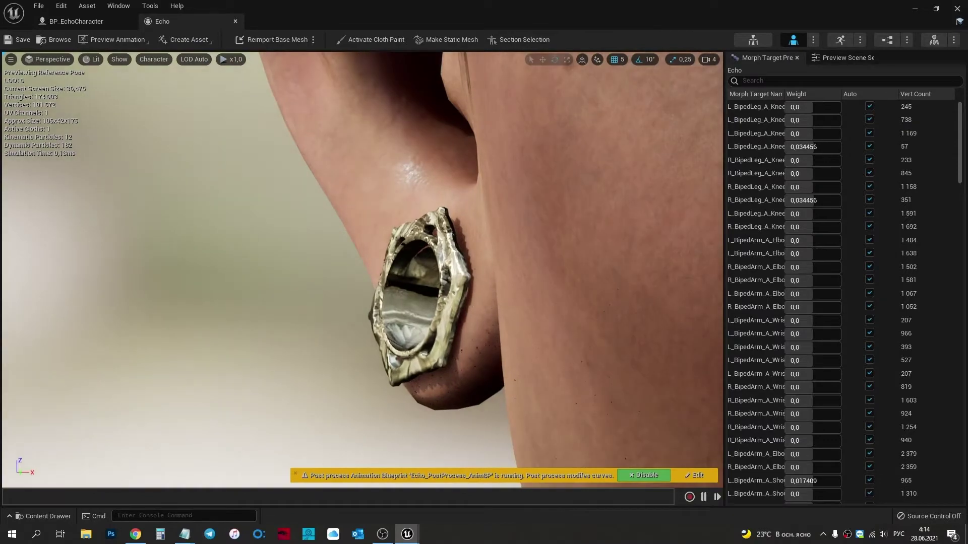
pyautogui.scroll(-3, 362, 270)
pyautogui.scroll(-2, 362, 270)
pyautogui.scroll(-2, 362, 269)
pyautogui.scroll(1, 362, 269)
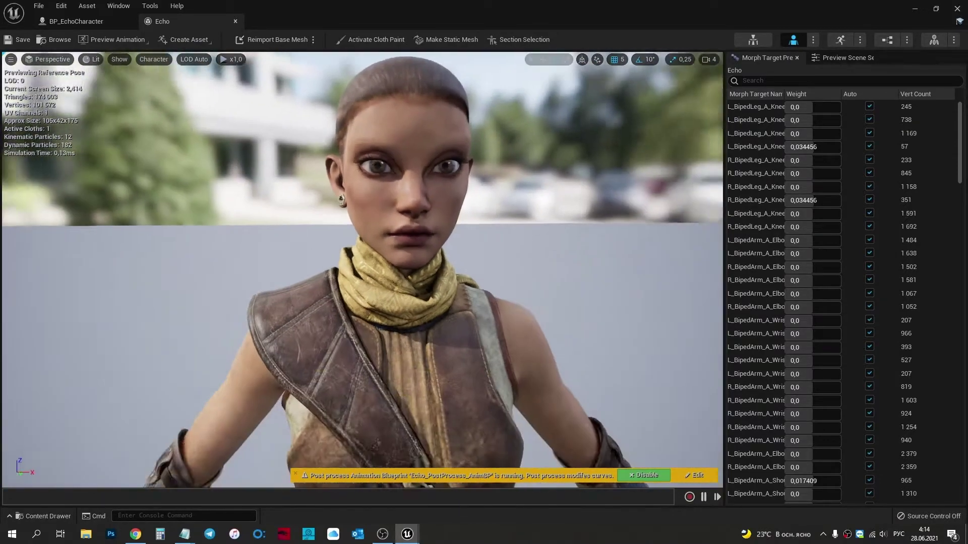
pyautogui.scroll(3, 362, 270)
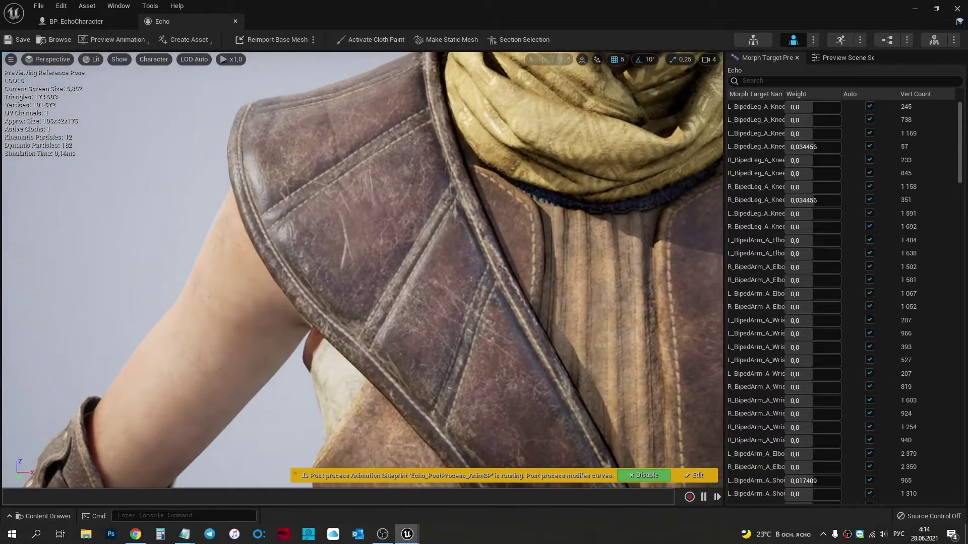
pyautogui.scroll(2, 362, 270)
pyautogui.scroll(-3, 362, 270)
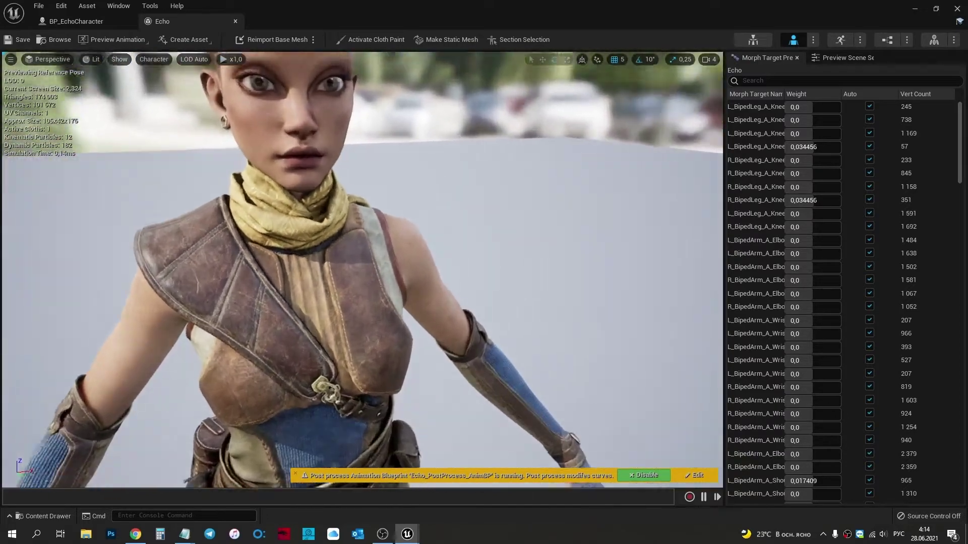
pyautogui.scroll(3, 362, 270)
pyautogui.scroll(3, 362, 270)
pyautogui.scroll(-2, 362, 270)
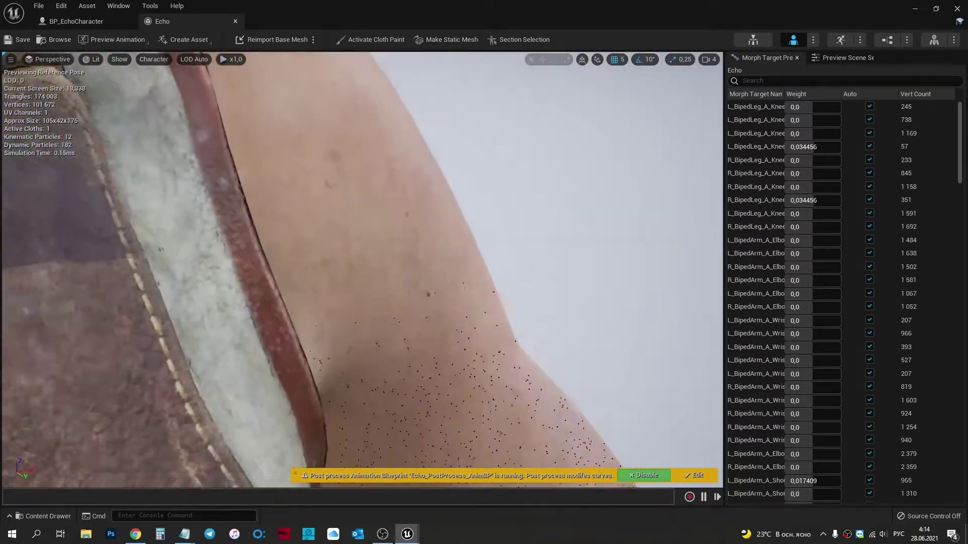
pyautogui.scroll(-2, 362, 269)
pyautogui.scroll(-2, 362, 269)
pyautogui.scroll(-2, 412, 255)
pyautogui.scroll(-2, 412, 255)
pyautogui.scroll(3, 412, 256)
pyautogui.scroll(-3, 412, 256)
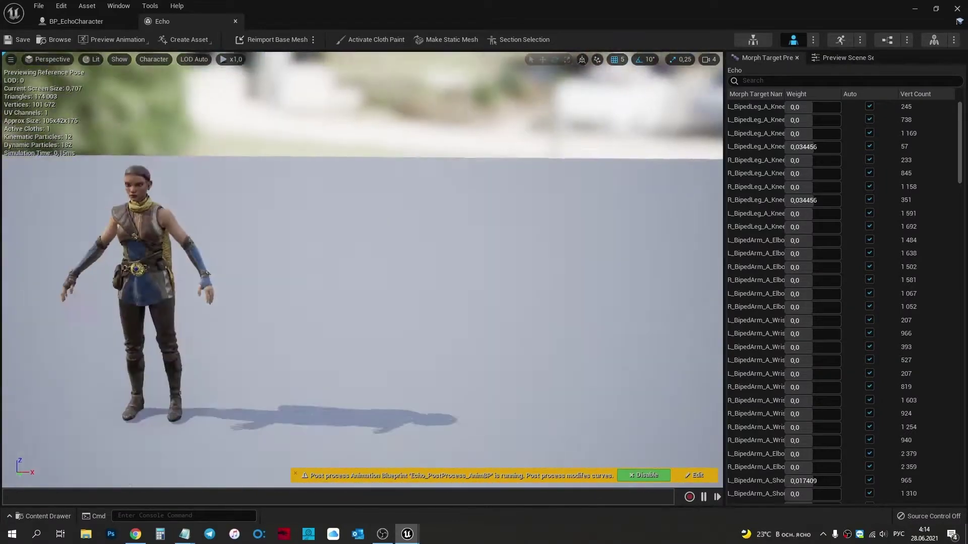
pyautogui.moveTo(412, 255); pyautogui.dragTo(589, 223, button='right')
# Rotate Echo's left upper arm bone, then undo the rotation
pyautogui.scroll(3, 454, 242)
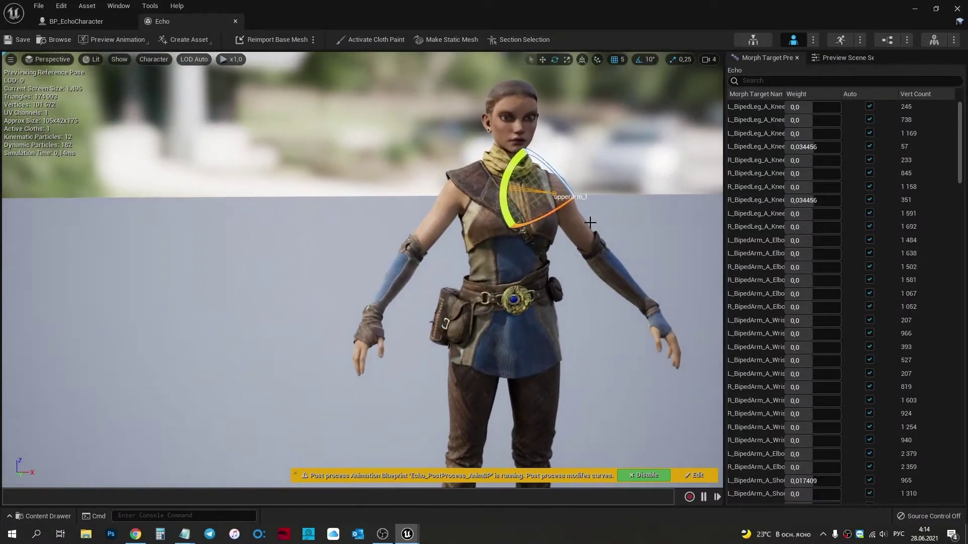
pyautogui.moveTo(562, 181); pyautogui.dragTo(587, 241)
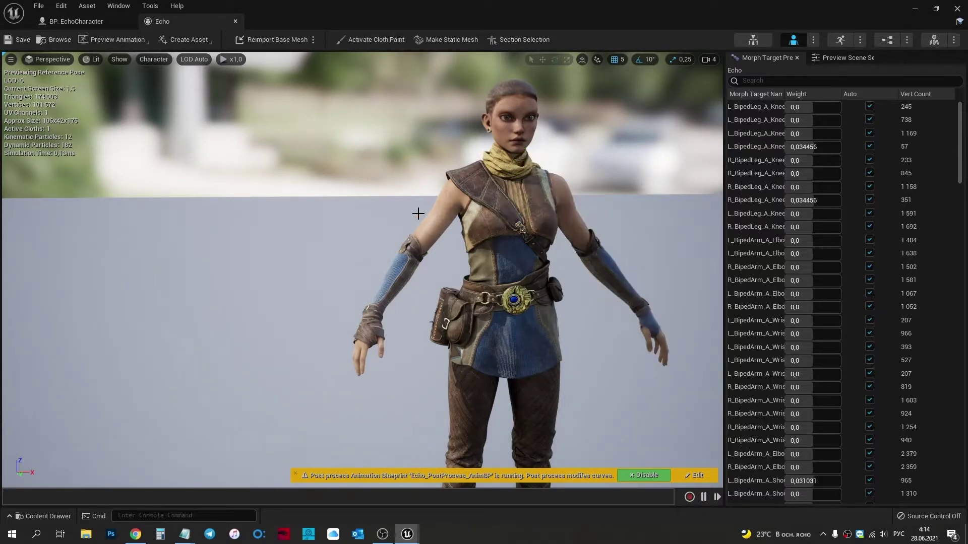
pyautogui.scroll(-5, 418, 213)
pyautogui.hotkey('ctrl', 'z')
# Select Echo's left thigh and calf bones, bend the left knee, then undo the bend
pyautogui.click(348, 361)
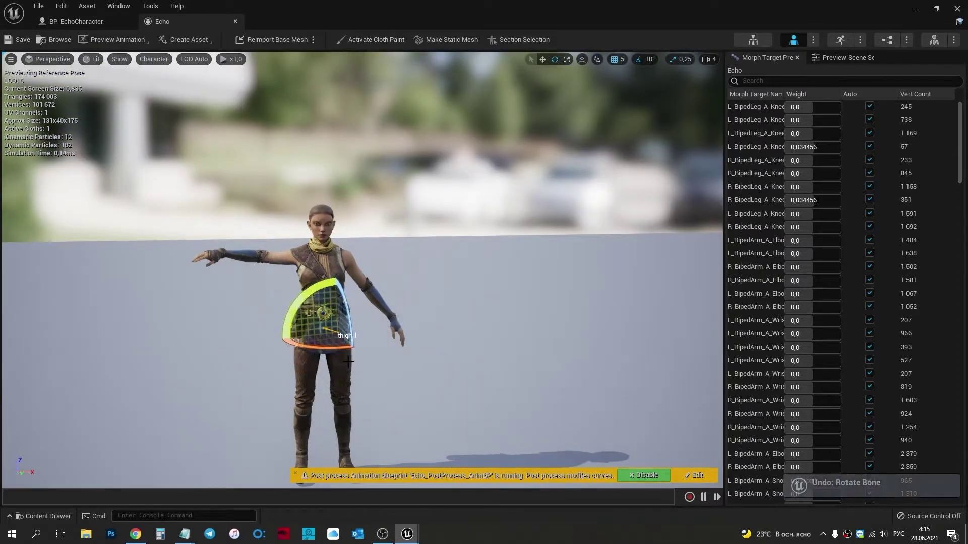
pyautogui.click(338, 398)
pyautogui.scroll(5, 347, 361)
pyautogui.moveTo(454, 302); pyautogui.dragTo(353, 282, button='right')
pyautogui.moveTo(282, 252); pyautogui.dragTo(324, 204)
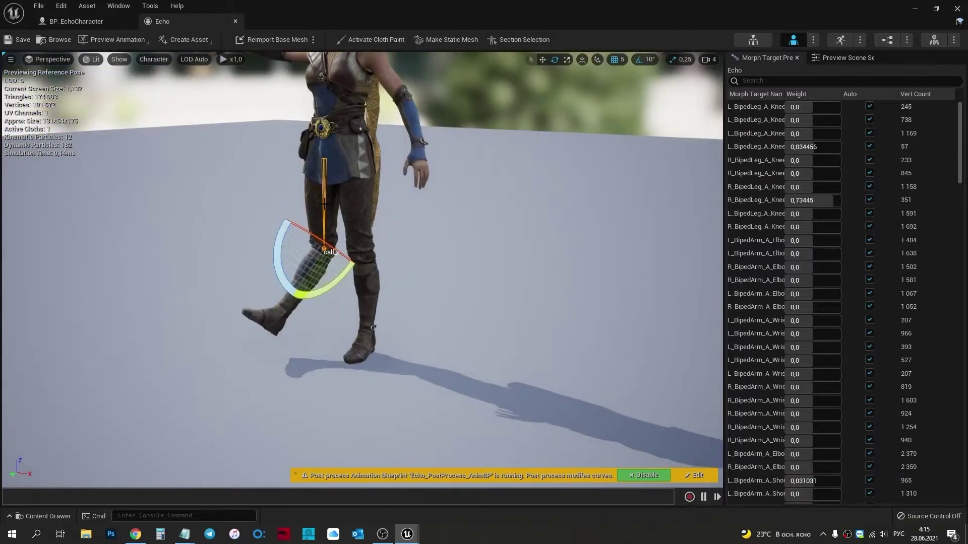
pyautogui.hotkey('ctrl', 'z')
pyautogui.hotkey('ctrl', 'z')
# Turn Echo's head about 70 degrees to her left with the neck_02 bone
pyautogui.moveTo(324, 205); pyautogui.dragTo(302, 322, button='right')
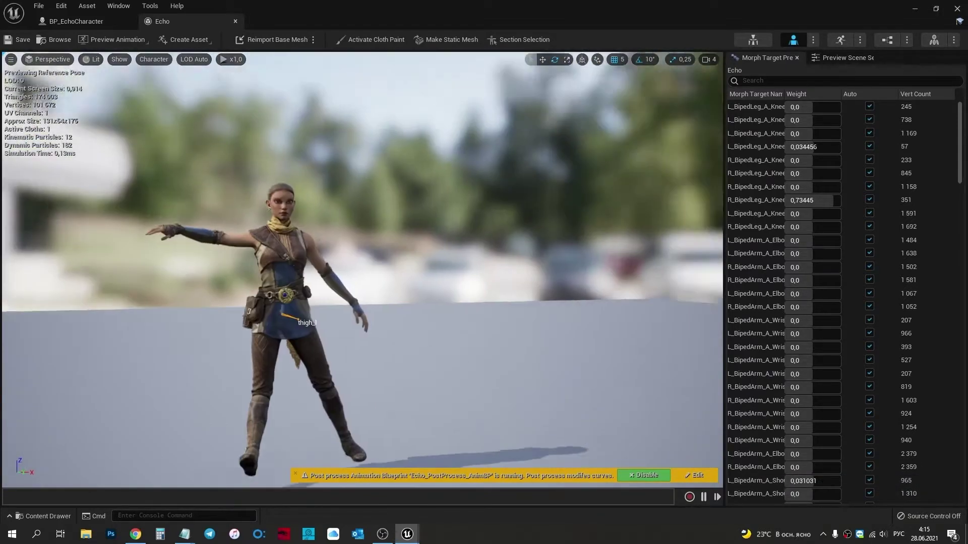
pyautogui.scroll(2, 362, 264)
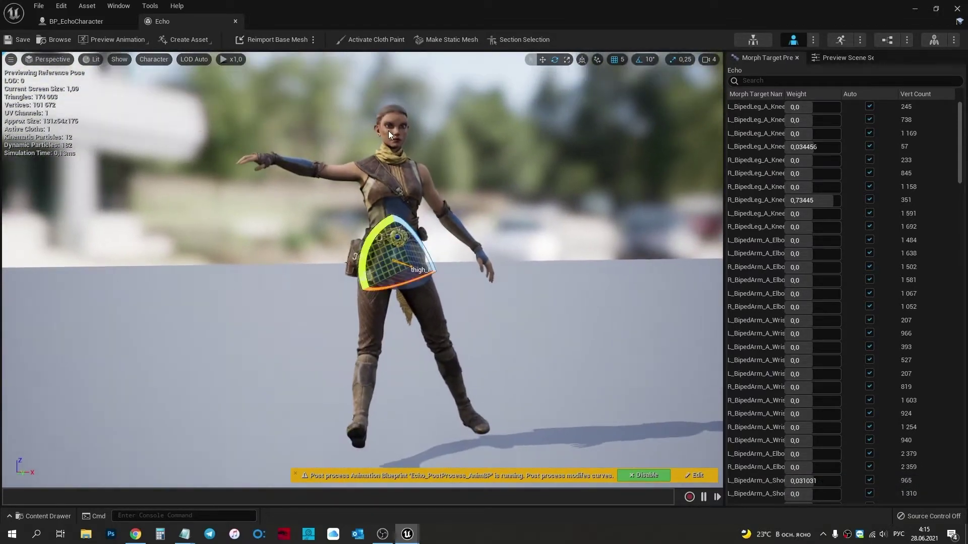
pyautogui.moveTo(372, 153); pyautogui.dragTo(413, 153)
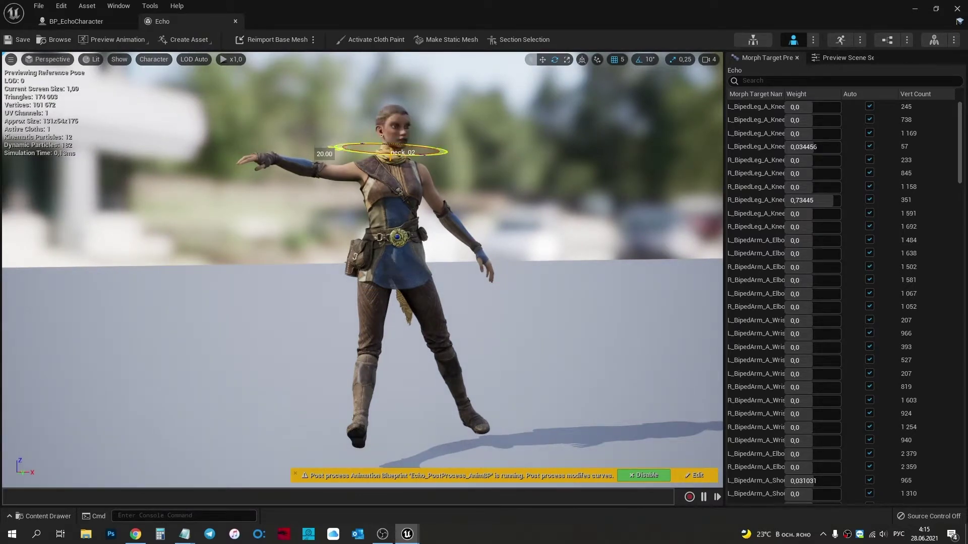
pyautogui.scroll(-10, 861, 316)
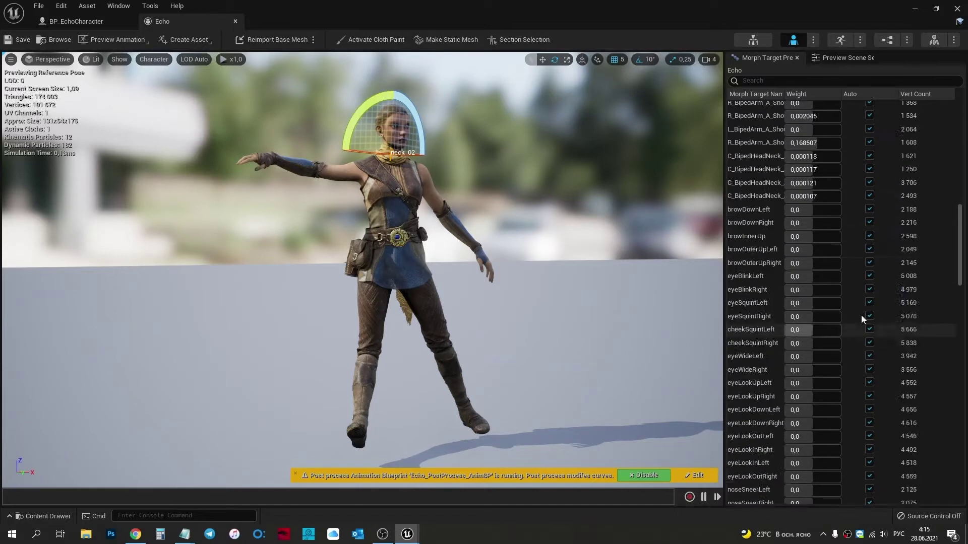
# Zoom to Echo's face, push browDownRight below zero and close the eyes with blink targets
pyautogui.scroll(-3, 813, 326)
pyautogui.scroll(5, 813, 326)
pyautogui.scroll(5, 812, 326)
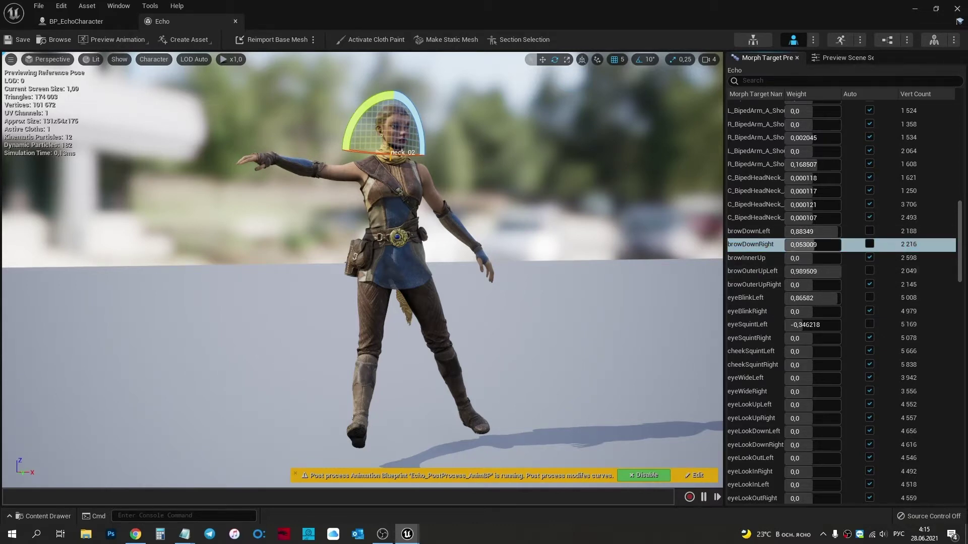
pyautogui.scroll(3, 538, 233)
pyautogui.scroll(3, 538, 232)
pyautogui.scroll(3, 538, 233)
pyautogui.scroll(2, 538, 232)
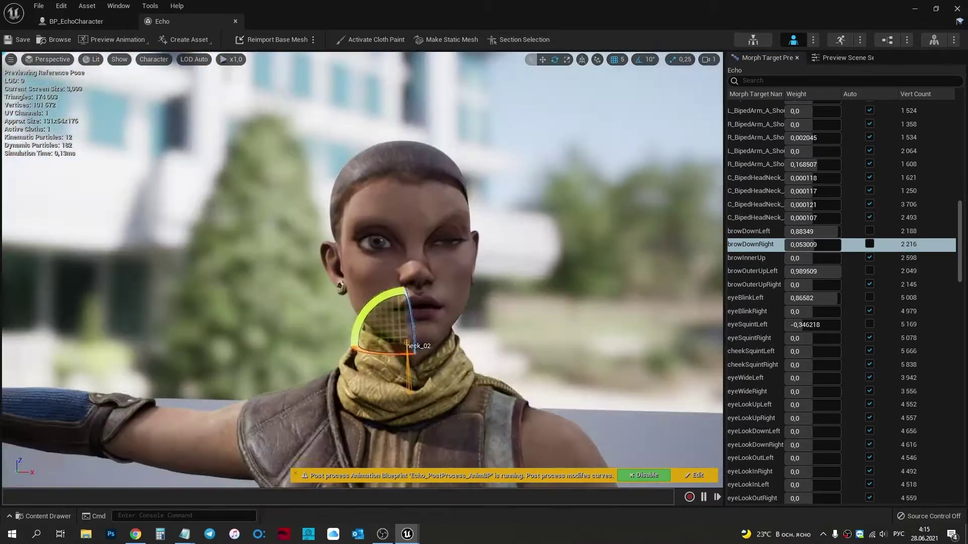
pyautogui.moveTo(812, 245)
pyautogui.mouseDown()
pyautogui.moveTo(797, 244)
pyautogui.moveTo(826, 244)
pyautogui.moveTo(838, 231)
pyautogui.moveTo(812, 218)
pyautogui.moveTo(832, 205)
pyautogui.mouseUp()
pyautogui.moveTo(811, 285)
pyautogui.mouseDown()
pyautogui.moveTo(792, 285)
pyautogui.moveTo(808, 298)
pyautogui.mouseUp()
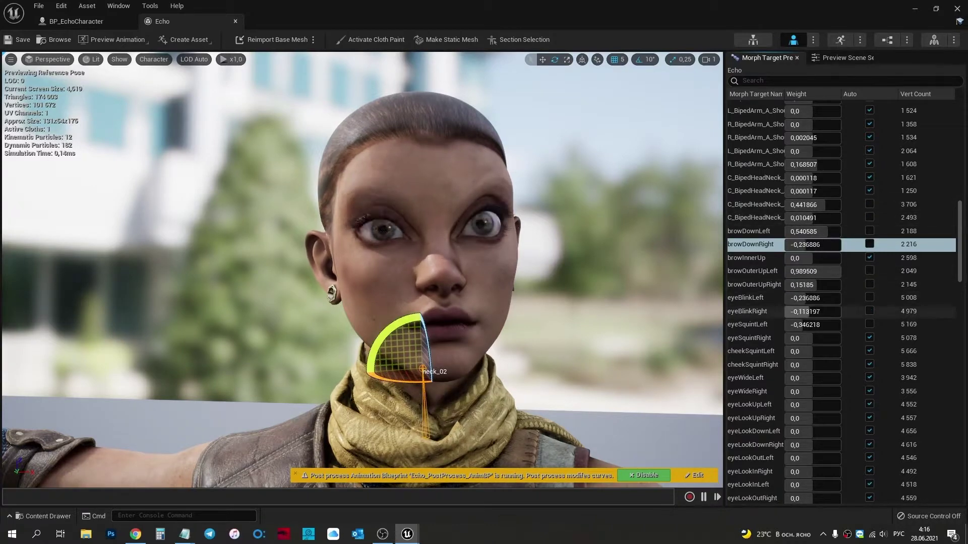
# Set cheekSquintLeft to -1,0, raise eyeWideLeft and set the eyeLook weights to 1,0
pyautogui.moveTo(812, 351)
pyautogui.mouseDown()
pyautogui.moveTo(786, 351)
pyautogui.moveTo(814, 365)
pyautogui.mouseUp()
pyautogui.moveTo(806, 378)
pyautogui.mouseDown()
pyautogui.moveTo(832, 378)
pyautogui.moveTo(837, 405)
pyautogui.mouseUp()
pyautogui.moveTo(807, 432)
pyautogui.mouseDown()
pyautogui.moveTo(837, 432)
pyautogui.moveTo(837, 458)
pyautogui.mouseUp()
pyautogui.moveTo(797, 485); pyautogui.dragTo(827, 485)
# Set mouthLowerDownRight to 0,636113, raise mouthClose, change mouthPucker, then return to BP_EchoCharacter
pyautogui.scroll(-8, 787, 352)
pyautogui.moveTo(796, 371)
pyautogui.mouseDown()
pyautogui.moveTo(819, 370)
pyautogui.moveTo(802, 357)
pyautogui.mouseUp()
pyautogui.moveTo(796, 383); pyautogui.dragTo(812, 383)
pyautogui.moveTo(797, 343); pyautogui.dragTo(832, 344)
pyautogui.moveTo(806, 397)
pyautogui.mouseDown()
pyautogui.moveTo(776, 397)
pyautogui.moveTo(832, 398)
pyautogui.moveTo(787, 424)
pyautogui.mouseUp()
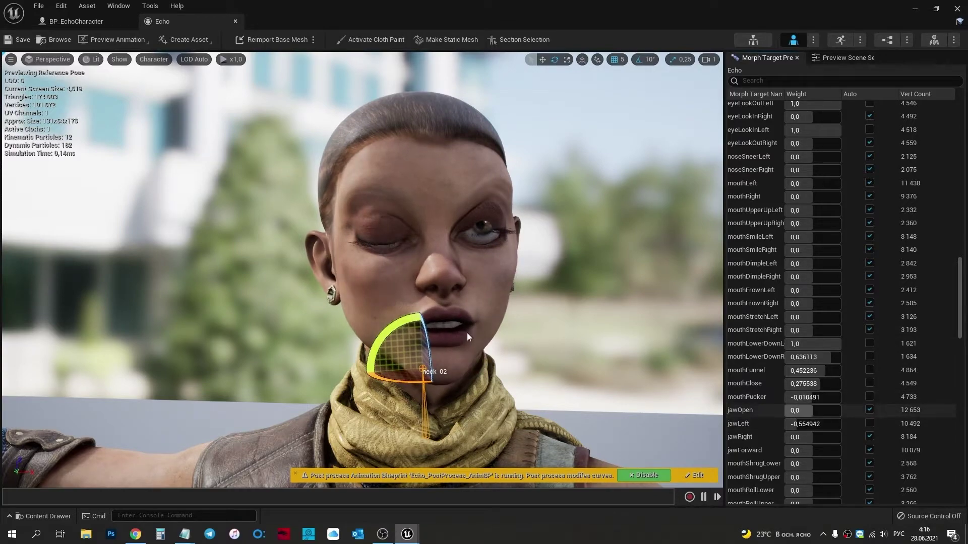
pyautogui.moveTo(467, 333); pyautogui.dragTo(466, 311)
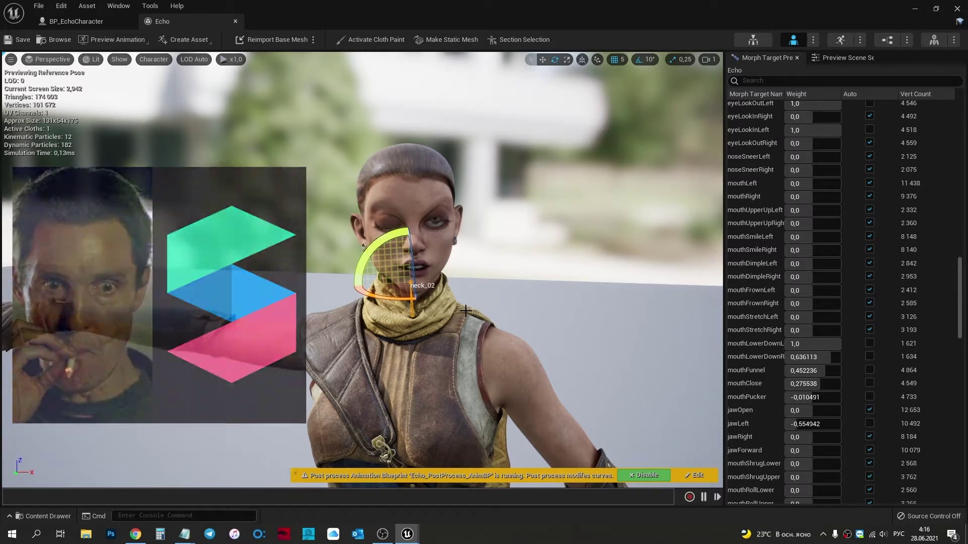
pyautogui.click(101, 21)
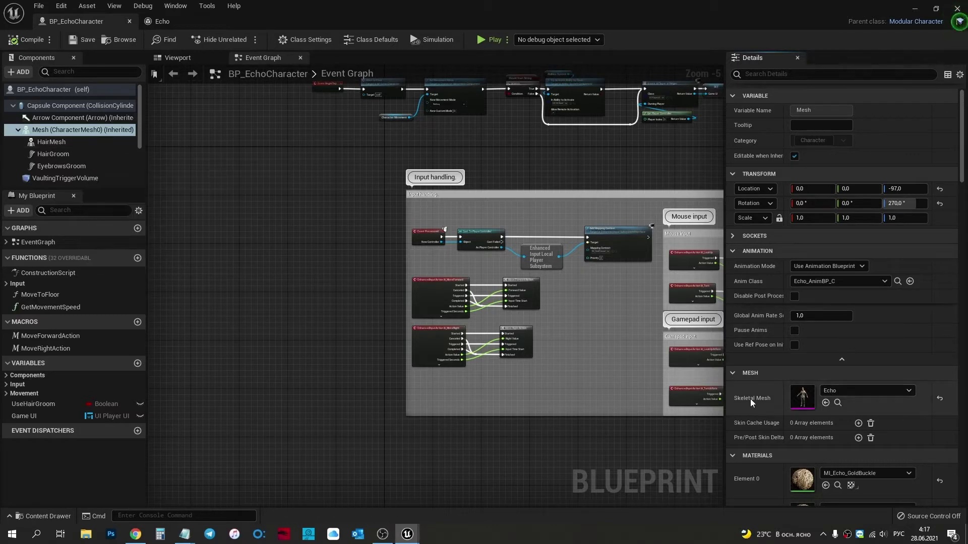
# Set BP_EchoCharacter's skeletal mesh to Echo_Hair and open Echo_Hair in its editor
pyautogui.click(836, 393)
pyautogui.click(869, 271)
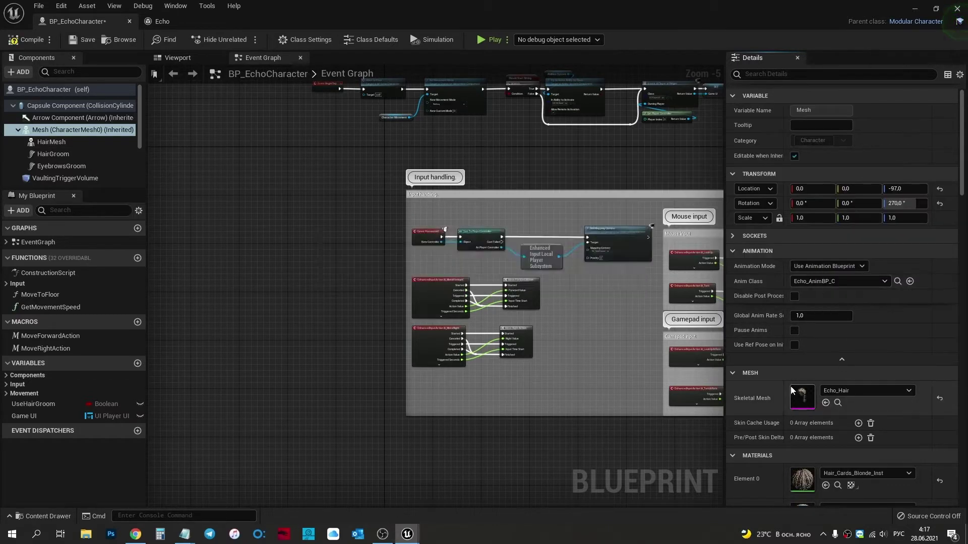
pyautogui.doubleClick(803, 394)
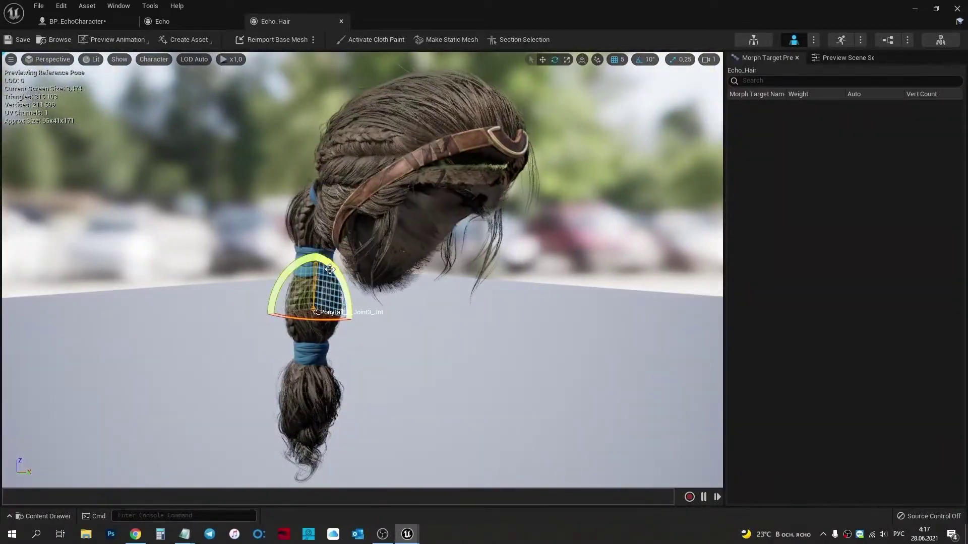
# Swing the ponytail up to the left to -60 degrees, then close the Echo_Hair editor
pyautogui.moveTo(313, 361); pyautogui.dragTo(302, 356)
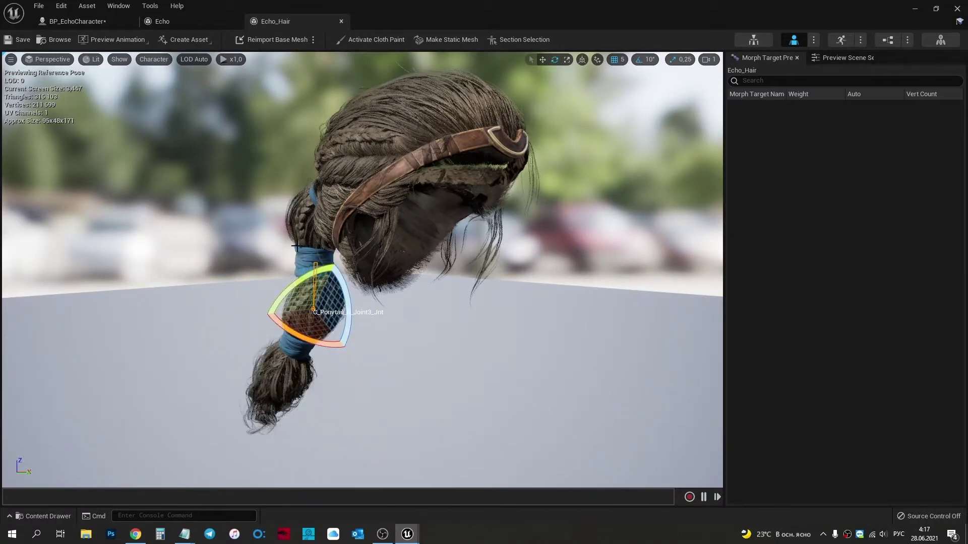
pyautogui.moveTo(314, 283); pyautogui.dragTo(278, 238)
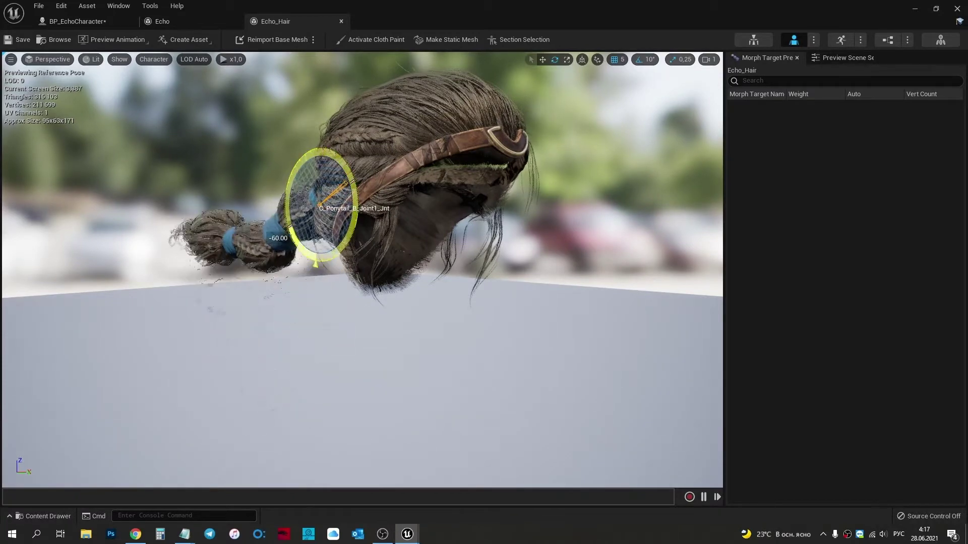
pyautogui.click(342, 21)
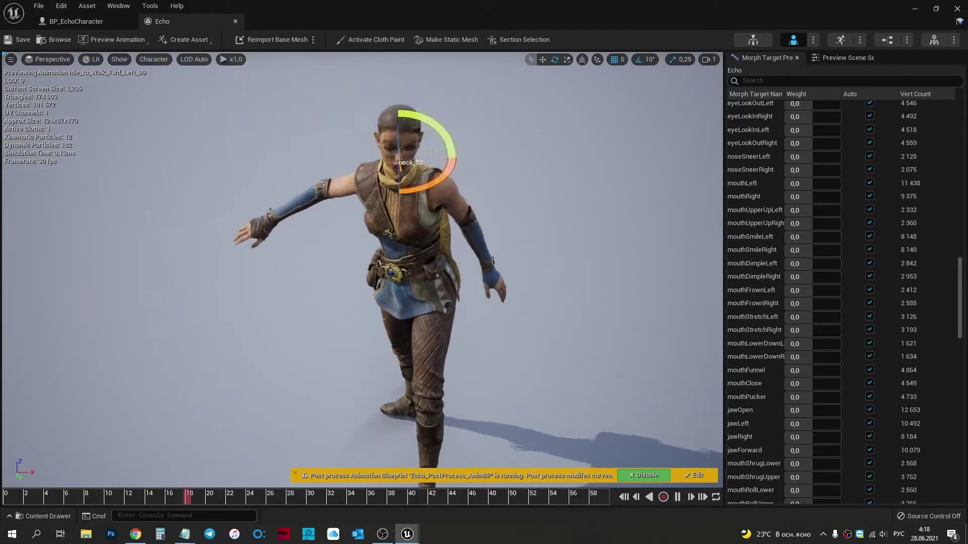
# Preview the Jog_Fwd animation on Echo
pyautogui.click(120, 44)
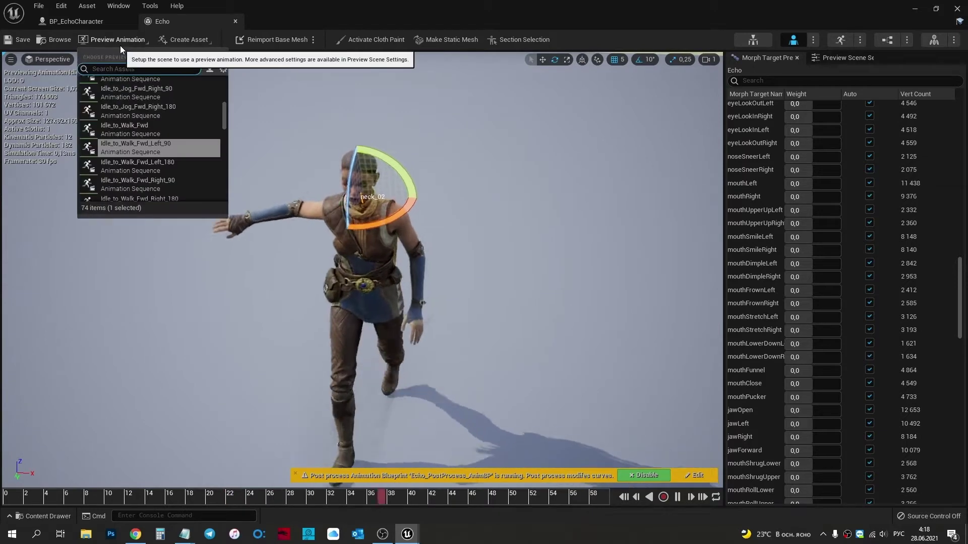
pyautogui.click(123, 39)
pyautogui.click(125, 40)
pyautogui.scroll(-3, 135, 171)
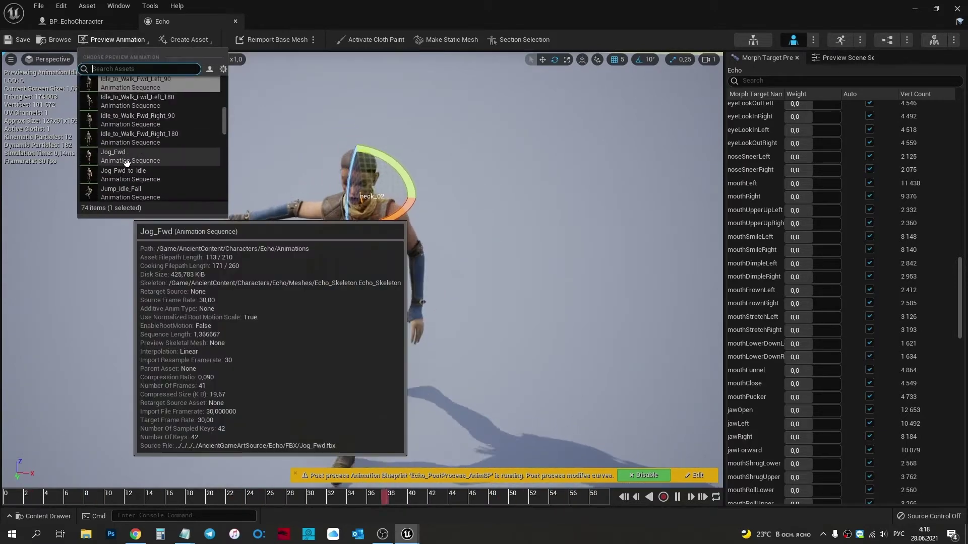
pyautogui.click(135, 171)
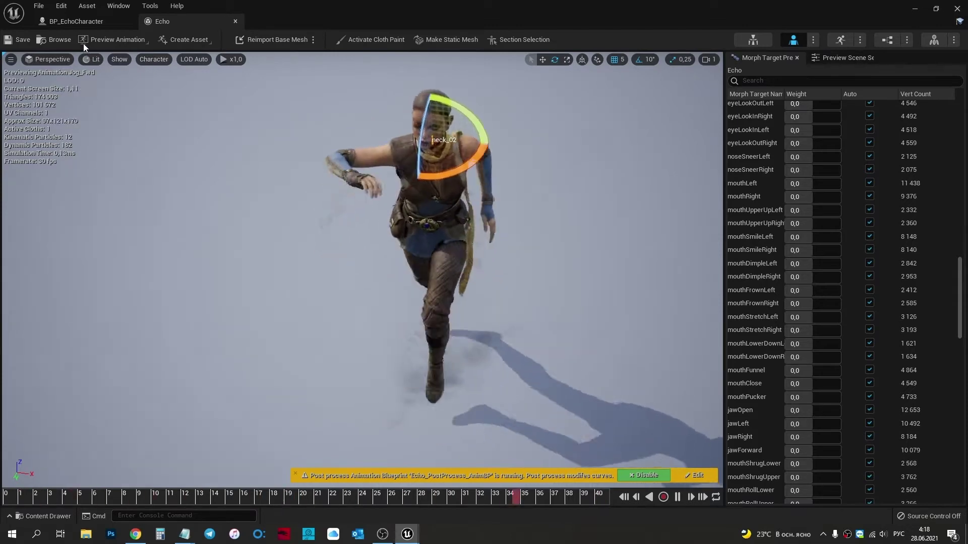
# Preview LightDart_Charge_Cancel, scrub from frame 19 back to 3, then return to BP_EchoCharacter
pyautogui.click(95, 41)
pyautogui.click(123, 160)
pyautogui.click(636, 497)
pyautogui.moveTo(548, 495)
pyautogui.mouseDown()
pyautogui.moveTo(370, 507)
pyautogui.moveTo(1, 499)
pyautogui.moveTo(138, 483)
pyautogui.mouseUp()
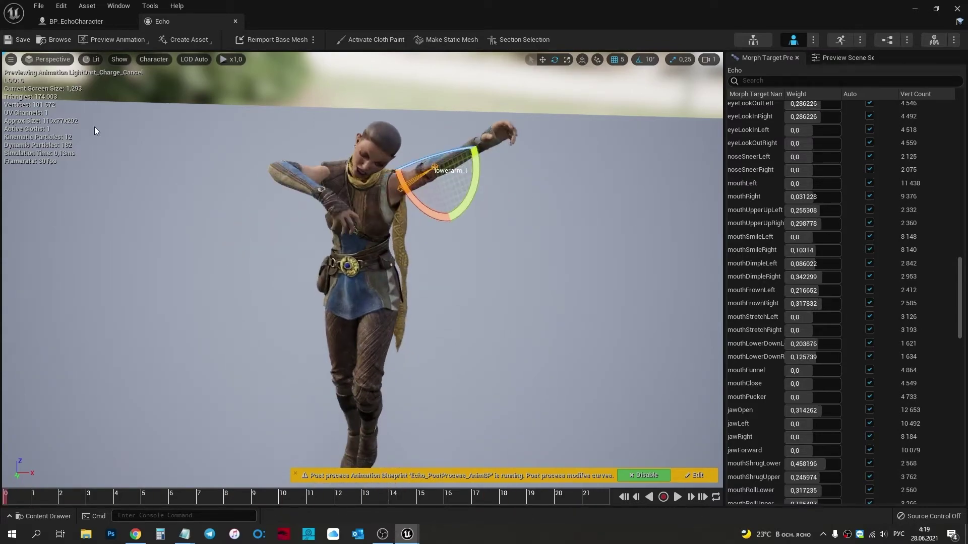
pyautogui.click(80, 21)
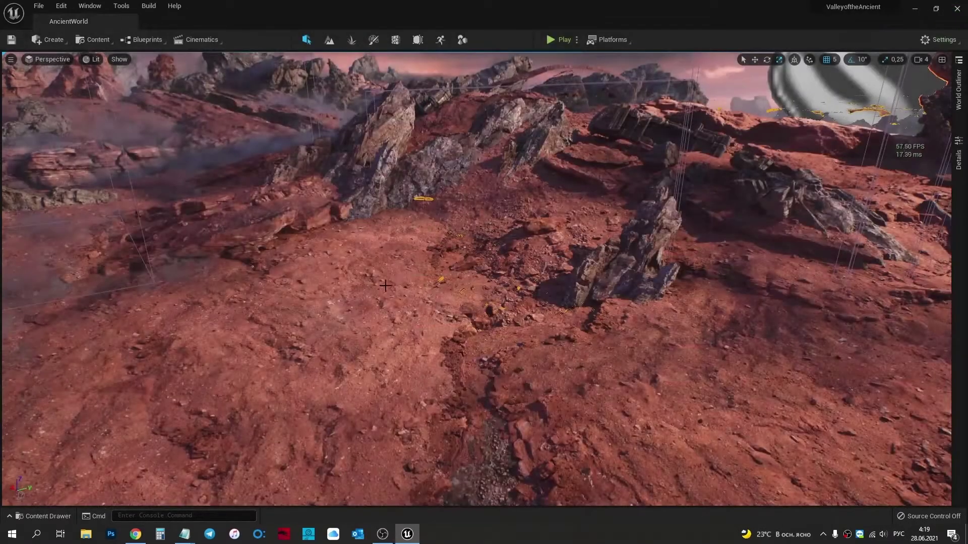
# Browse the Content Drawer to Characters > Echo > Animations and open Jump_Idle_Fall
pyautogui.scroll(3, 385, 286)
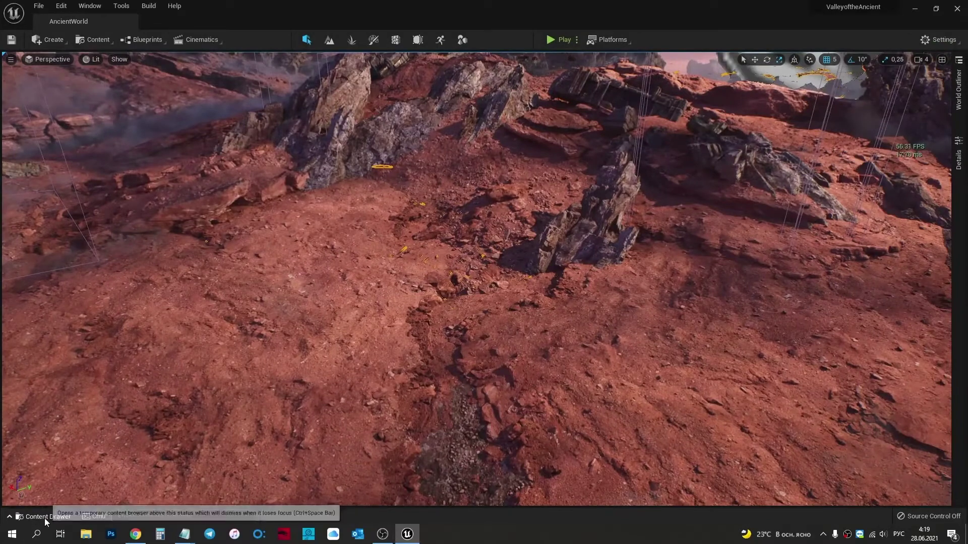
pyautogui.click(44, 516)
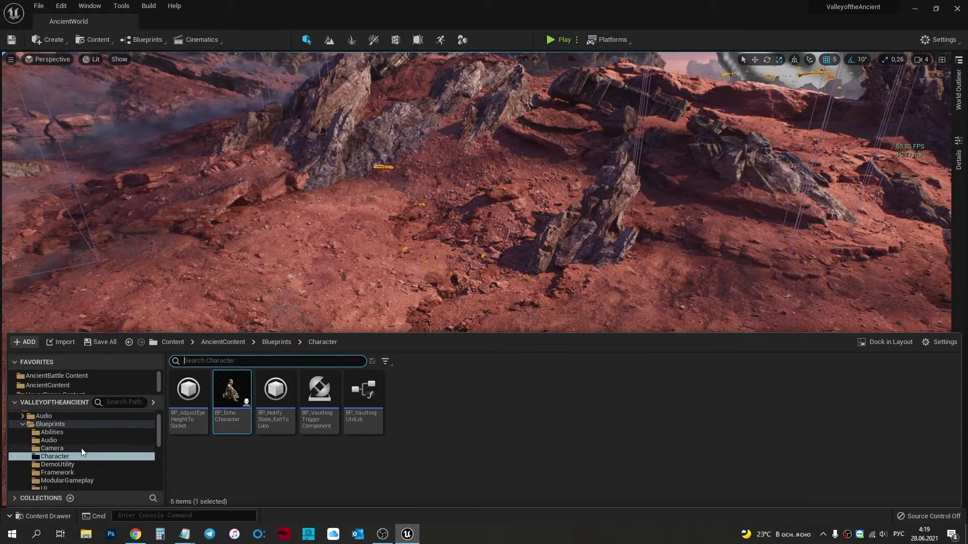
pyautogui.press('Left')
pyautogui.press('Left')
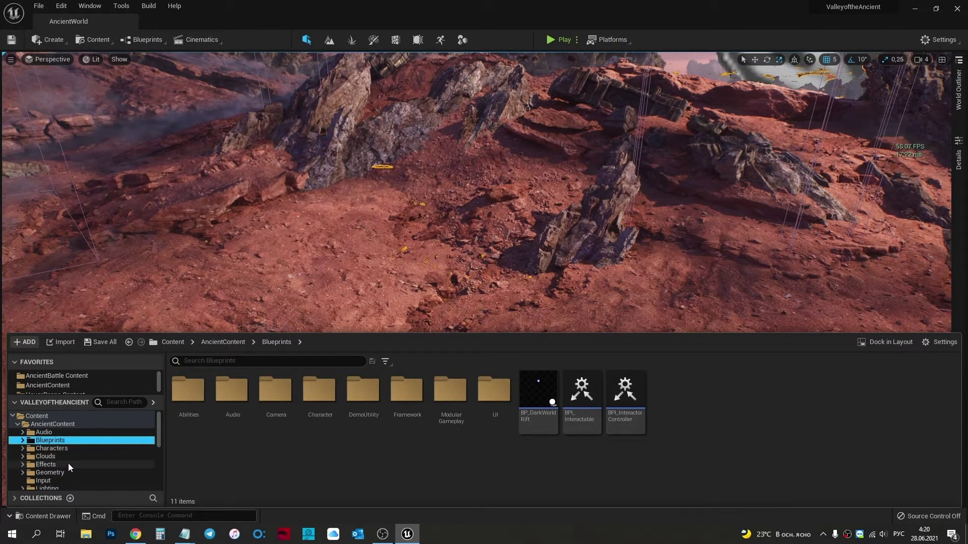
pyautogui.scroll(-2, 68, 463)
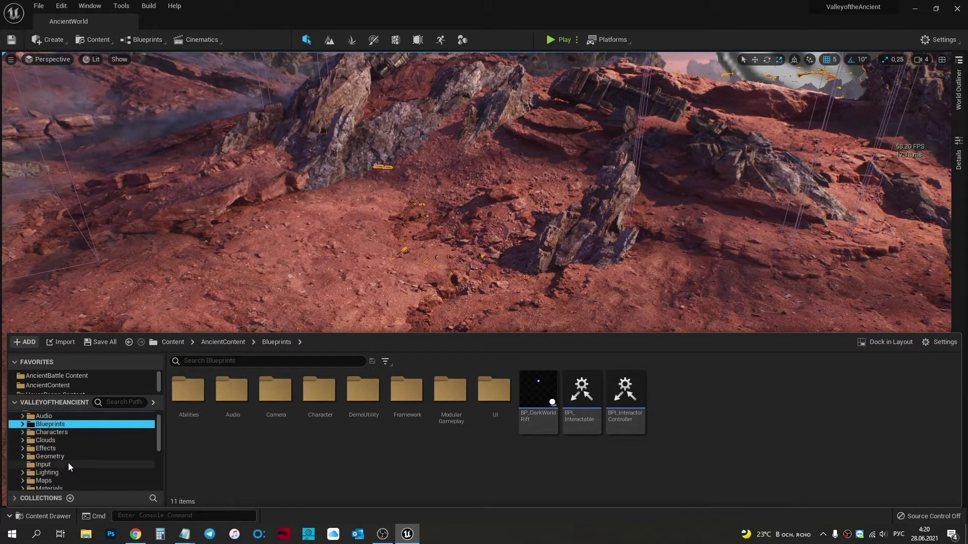
pyautogui.click(51, 432)
pyautogui.doubleClick(194, 392)
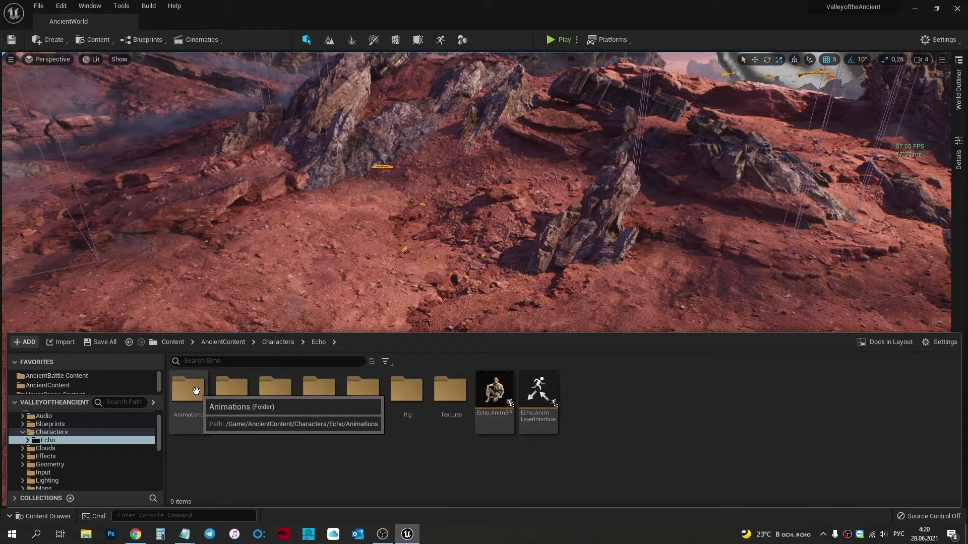
pyautogui.doubleClick(194, 390)
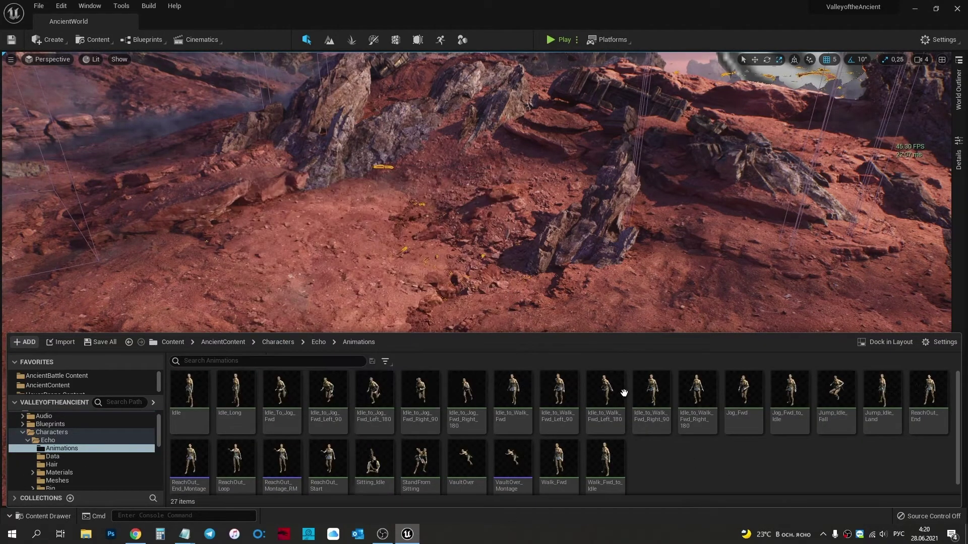
pyautogui.doubleClick(834, 388)
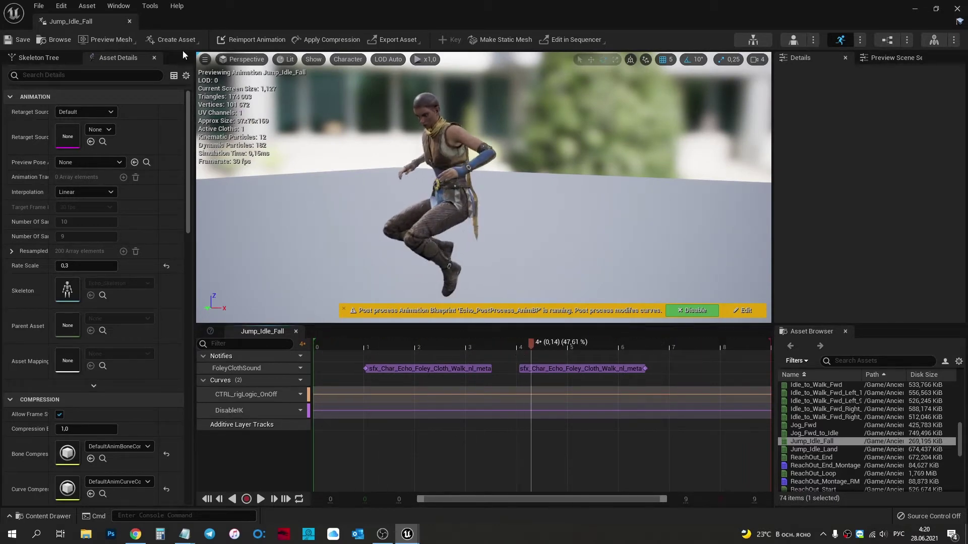
# Close the Jump_Idle_Fall animation editor to return to the AncientWorld level
pyautogui.middleClick(117, 21)
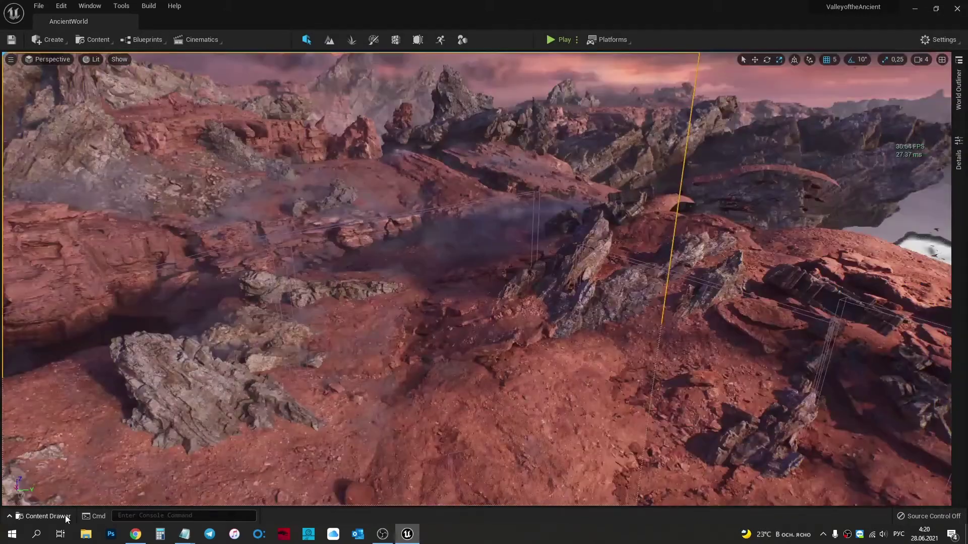
# Expand AncientBattle Content, open Blueprints > AncientOne and double-click BP_AncientOne
pyautogui.click(65, 516)
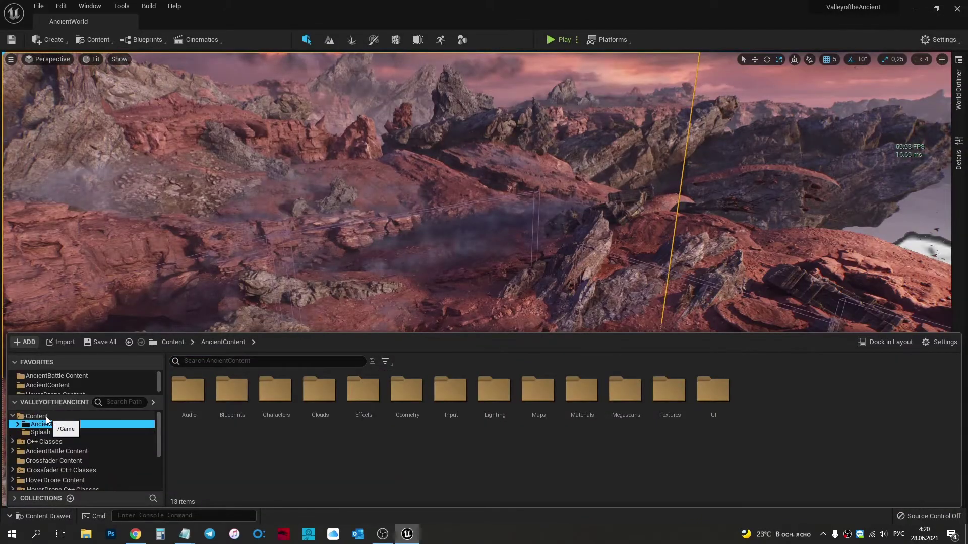
pyautogui.click(54, 451)
pyautogui.doubleClick(94, 452)
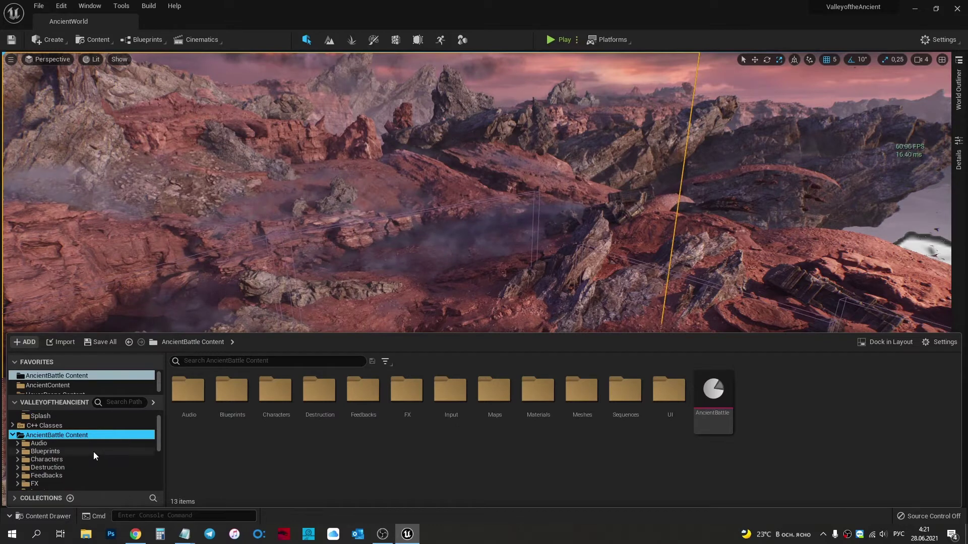
pyautogui.click(39, 453)
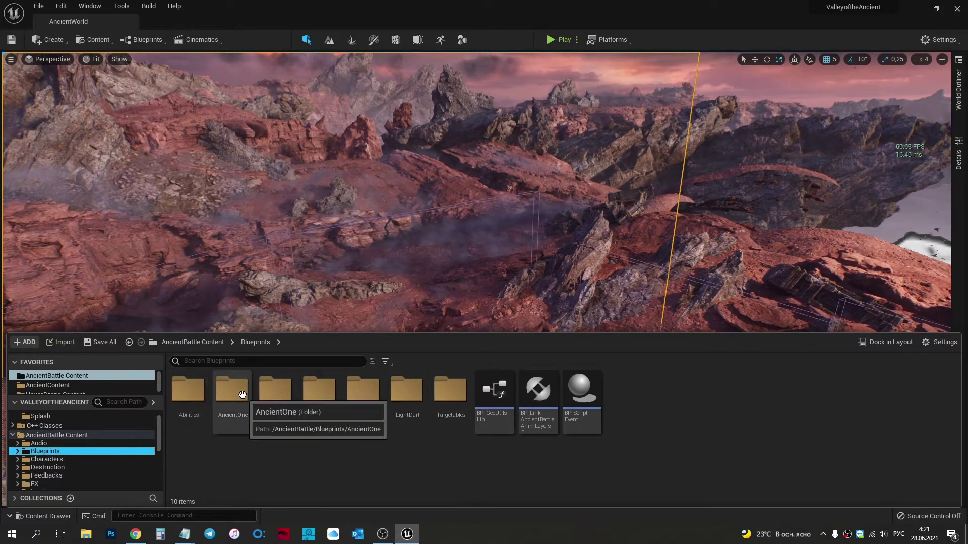
pyautogui.doubleClick(242, 417)
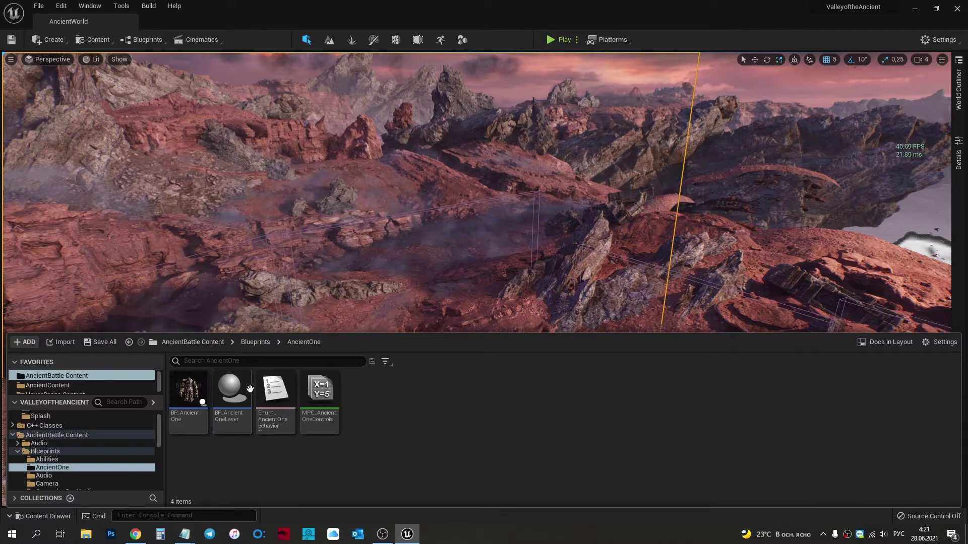
pyautogui.doubleClick(188, 393)
# Select the SK_chuck component and open its SK_AncientOne_Processed skeletal mesh
pyautogui.scroll(5, 405, 130)
pyautogui.scroll(4, 419, 151)
pyautogui.scroll(-7, 433, 173)
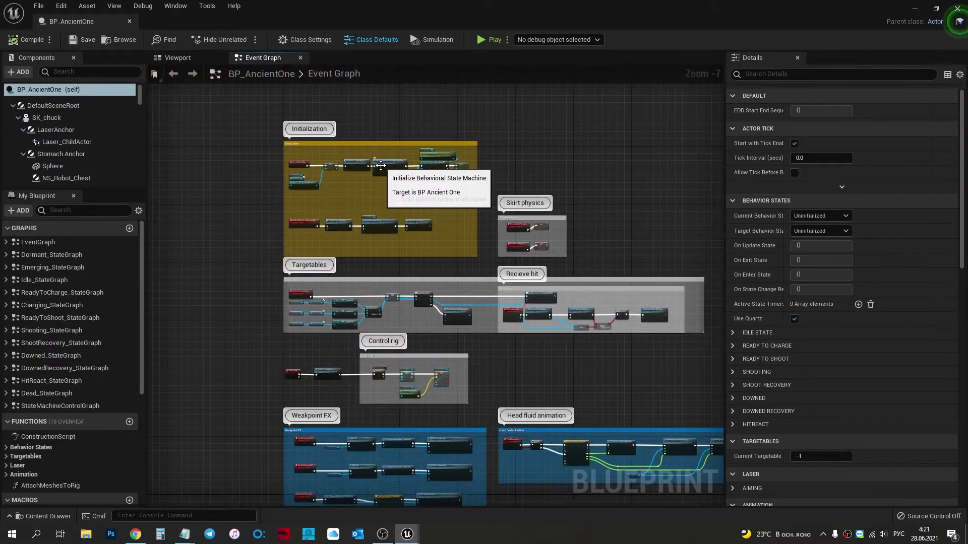
pyautogui.click(52, 119)
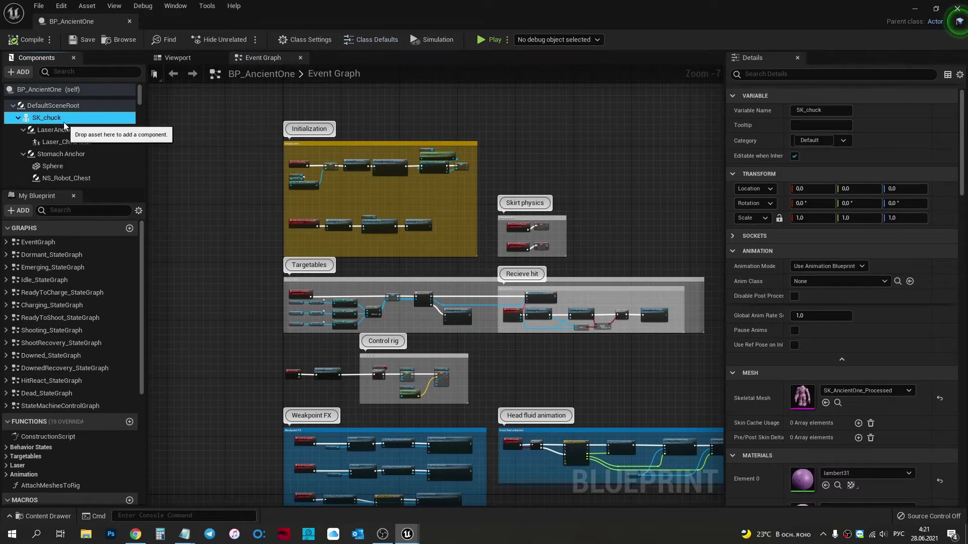
pyautogui.doubleClick(802, 400)
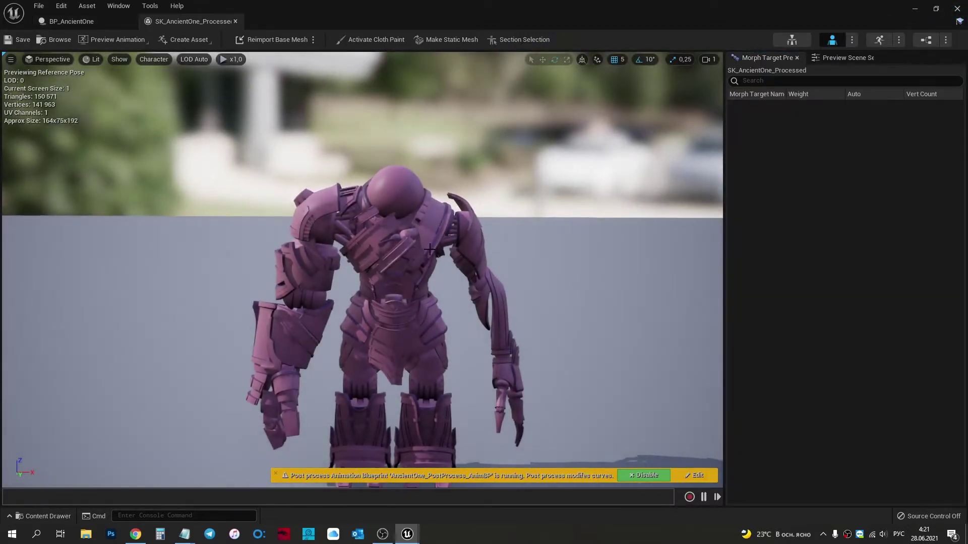
# Return to BP_AncientOne's Viewport and select the golem's core gear piece
pyautogui.click(102, 19)
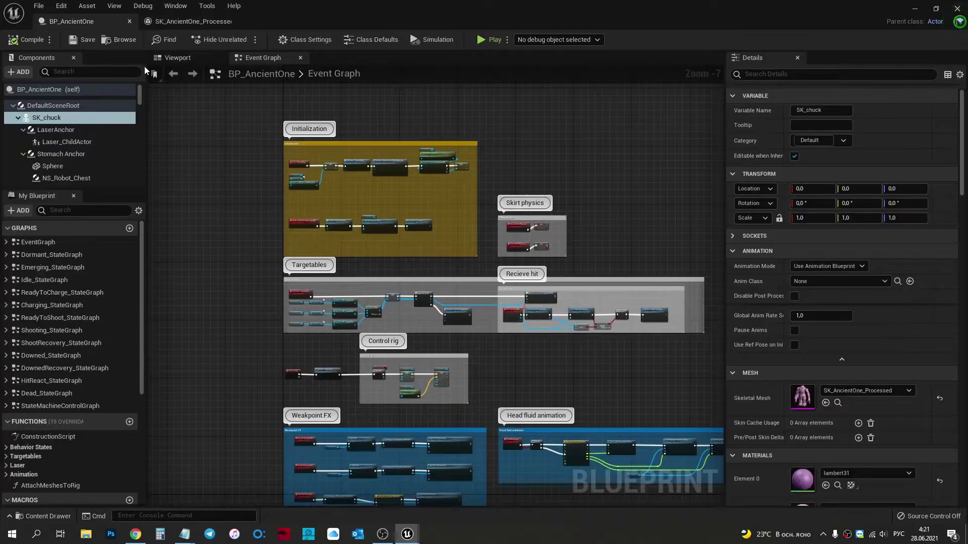
pyautogui.click(188, 58)
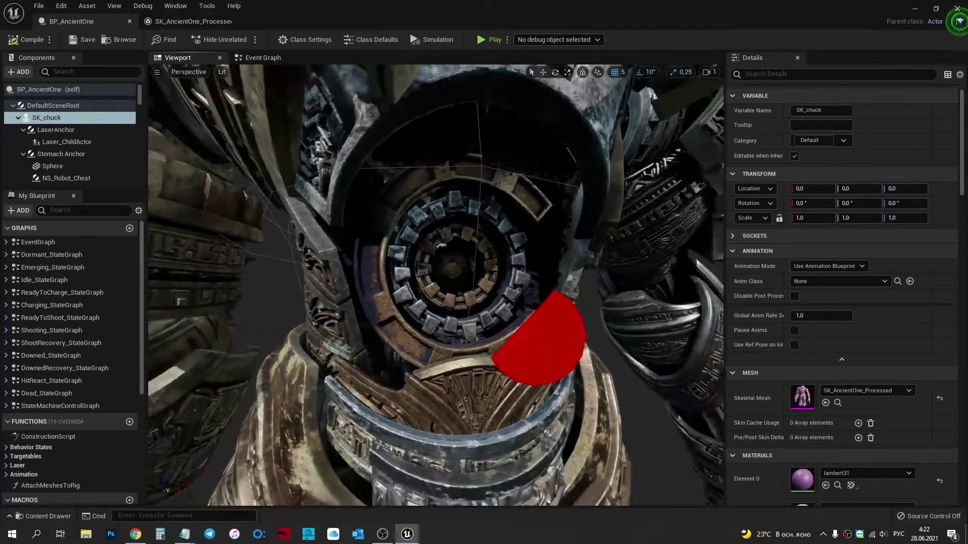
pyautogui.click(519, 222)
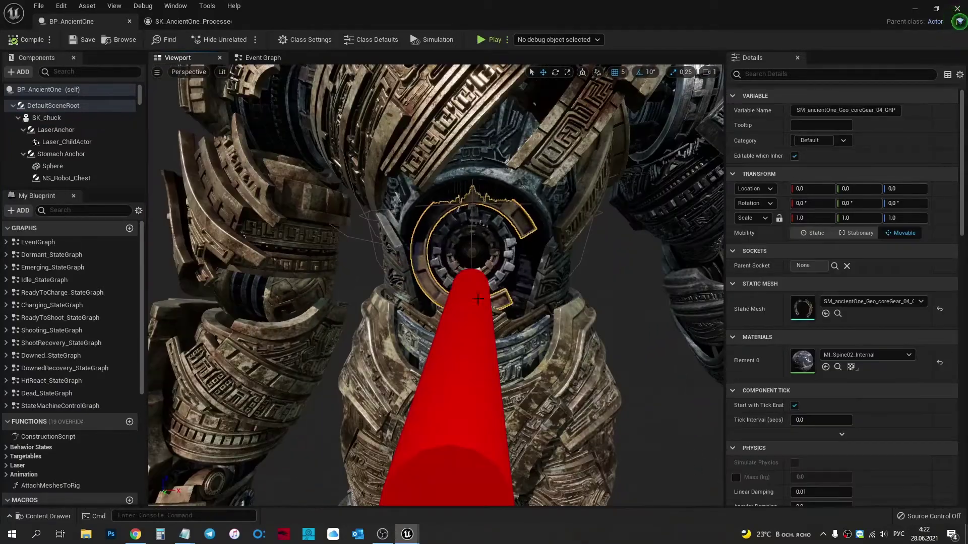
# Open the core gear and glass head sphere static meshes, then return to SK_AncientOne_Processed
pyautogui.doubleClick(802, 309)
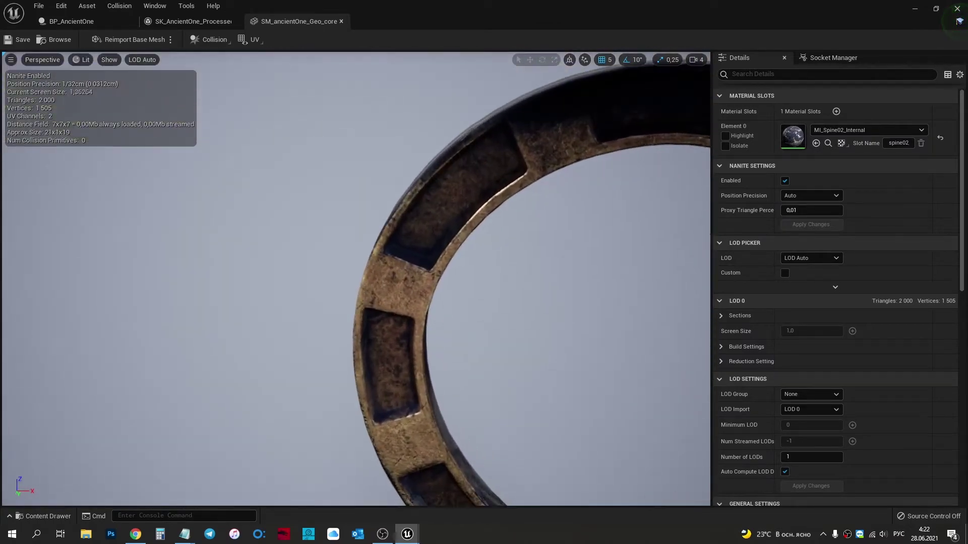
pyautogui.click(168, 22)
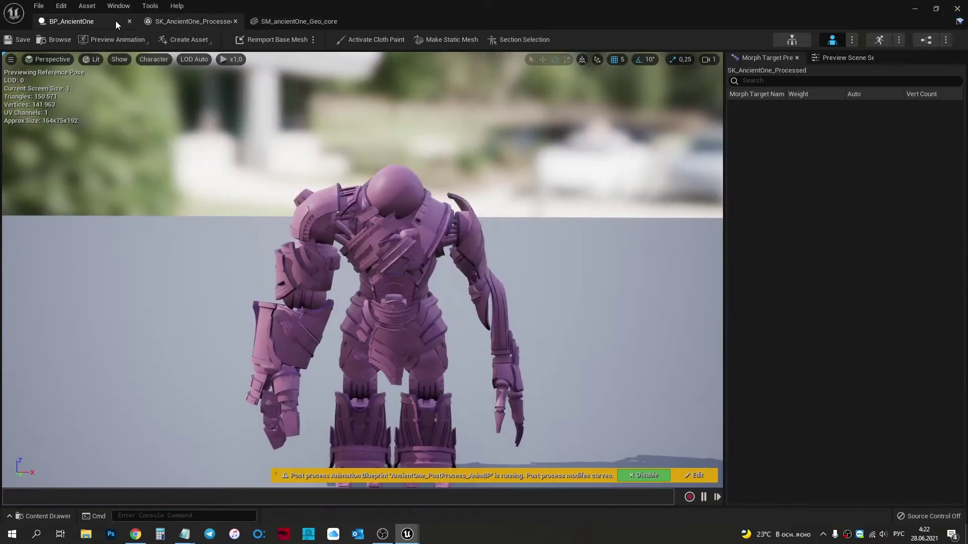
pyautogui.click(116, 20)
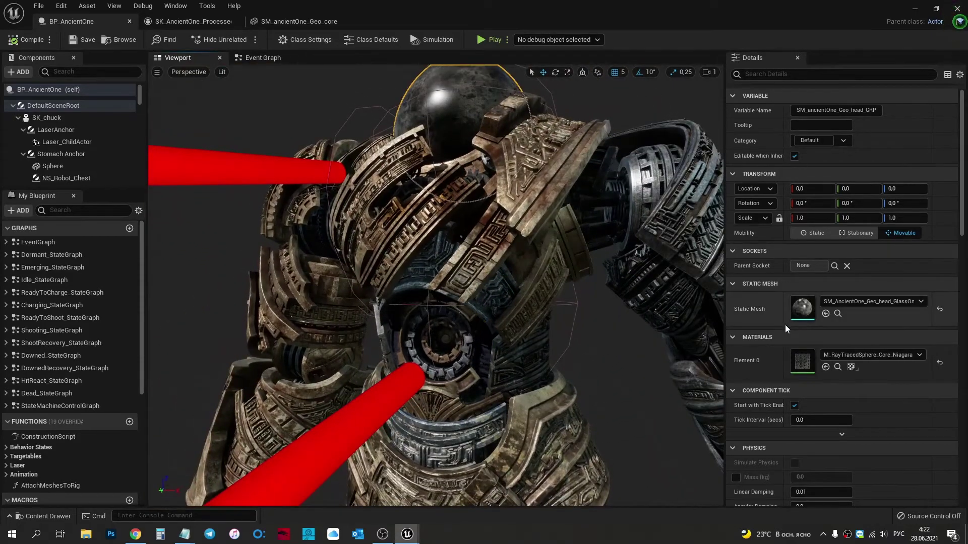
pyautogui.doubleClick(803, 313)
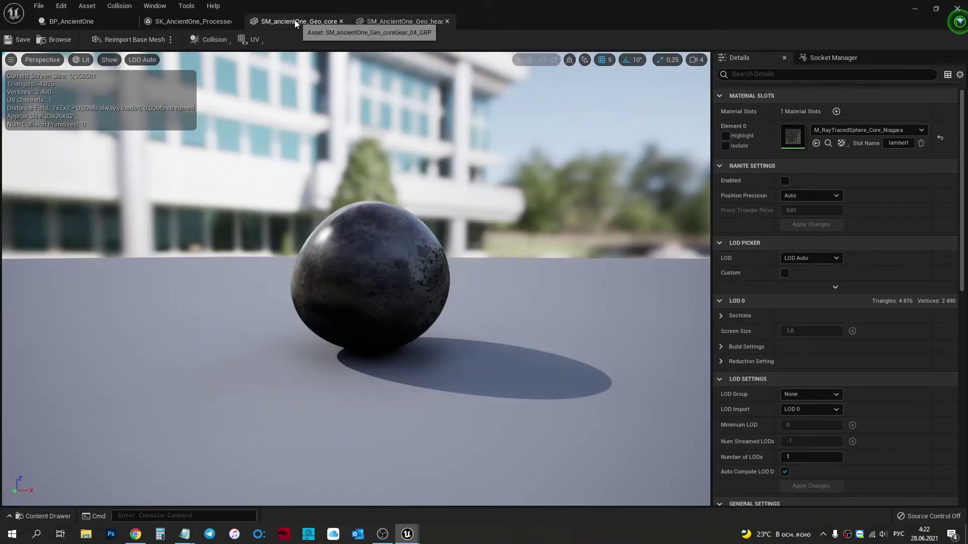
pyautogui.click(198, 23)
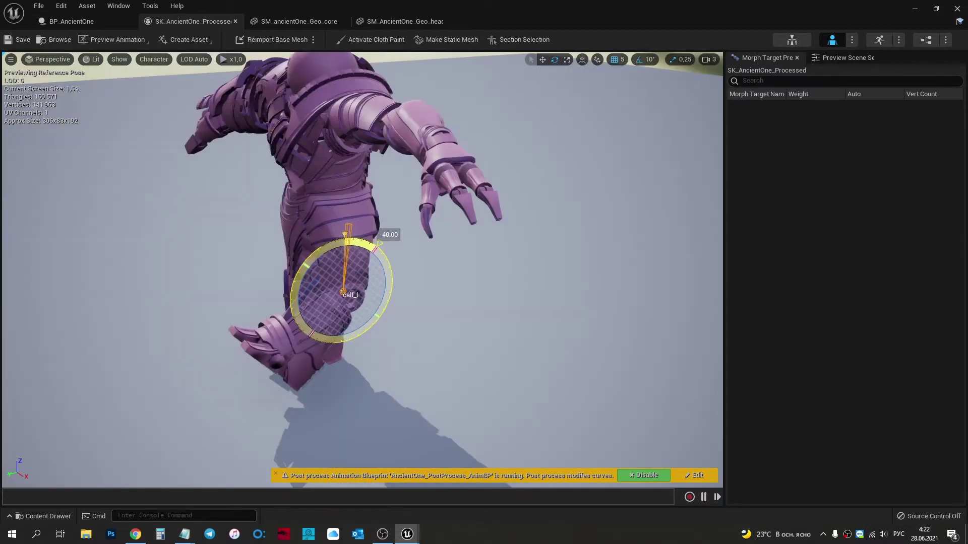
# Bend the calf_l bone further and switch the preview animation to Robot_Infinite_Dab
pyautogui.moveTo(360, 229)
pyautogui.mouseDown()
pyautogui.moveTo(389, 247)
pyautogui.moveTo(341, 270)
pyautogui.moveTo(342, 252)
pyautogui.mouseUp()
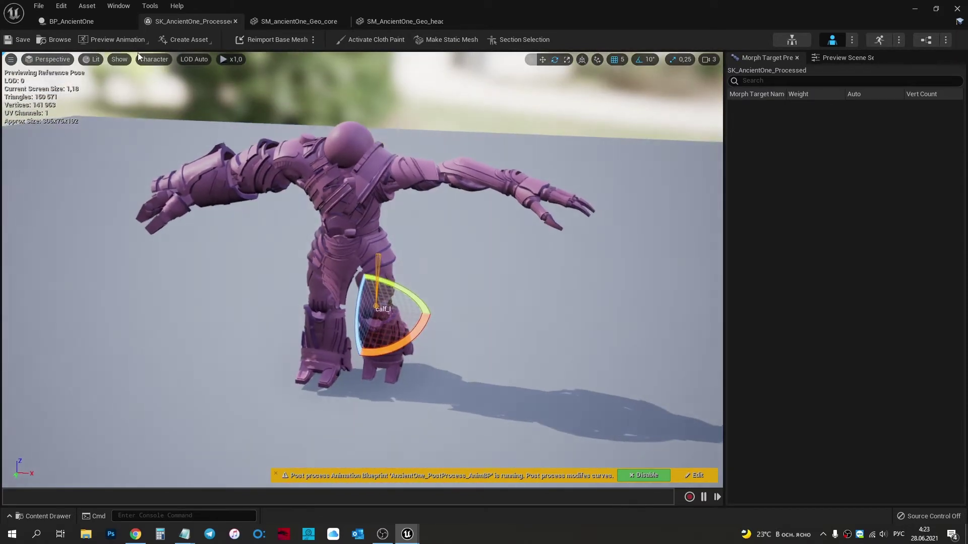
pyautogui.click(122, 42)
pyautogui.click(125, 157)
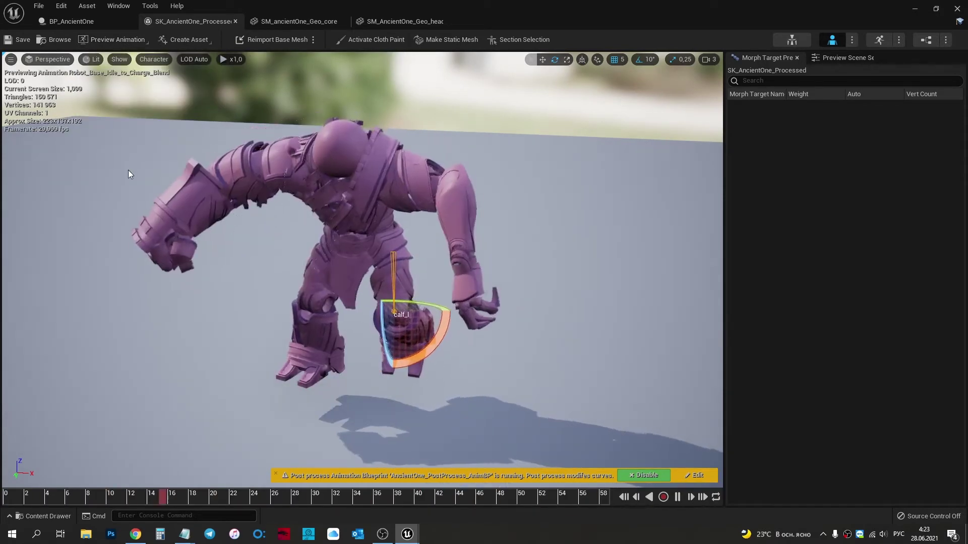
pyautogui.click(118, 40)
pyautogui.scroll(-3, 124, 156)
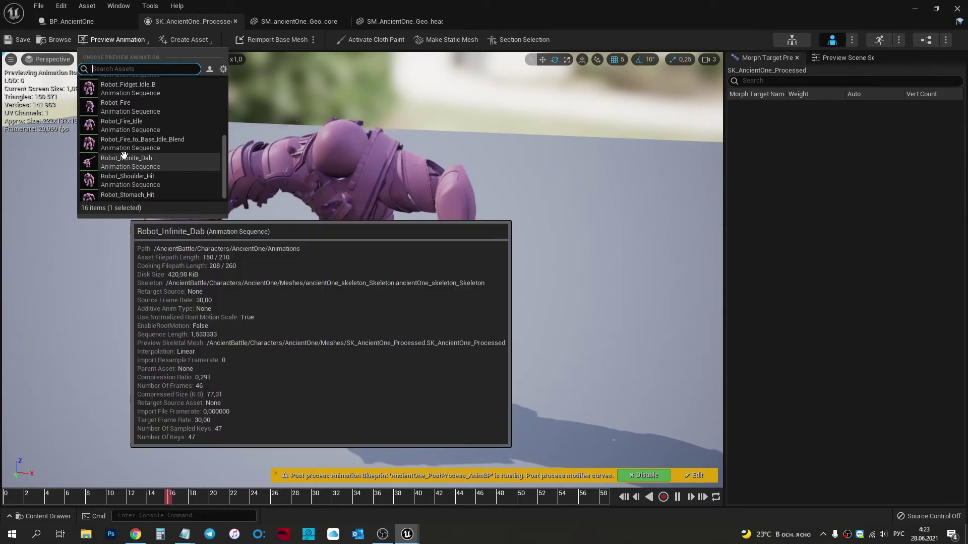
pyautogui.click(124, 158)
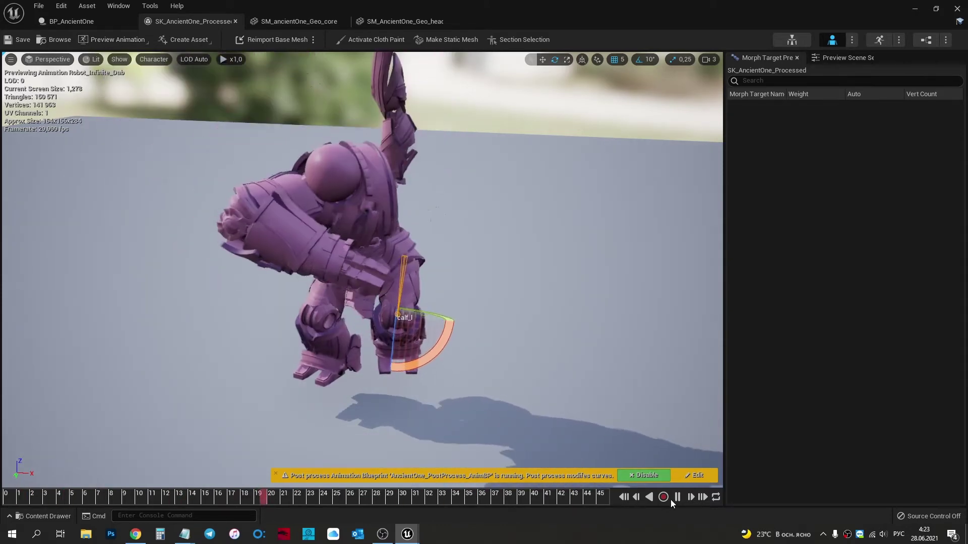
# Pause the dab animation, rewind it to frame 8, and leave the skeletal mesh editor
pyautogui.click(676, 498)
pyautogui.moveTo(423, 496); pyautogui.dragTo(111, 498)
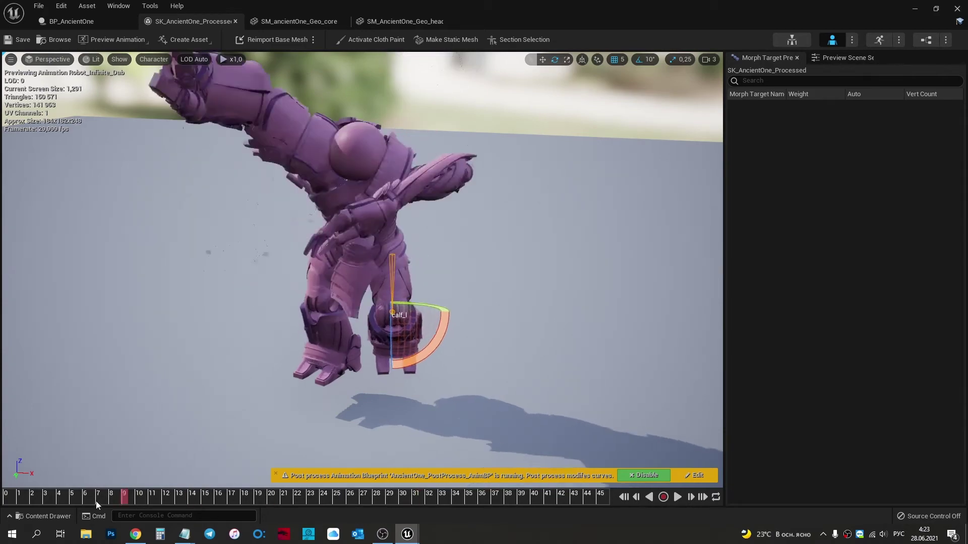
pyautogui.click(53, 21)
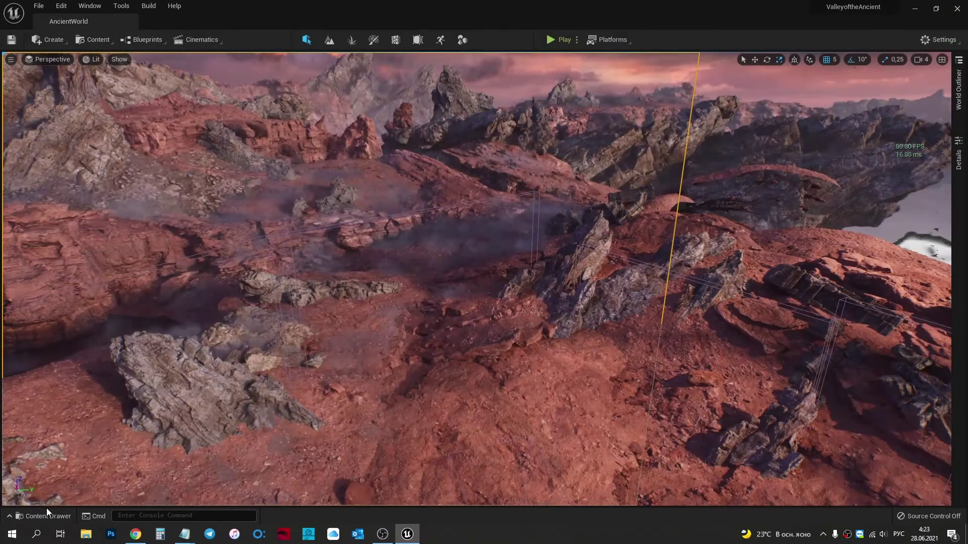
# In the Content Drawer, open Characters > AncientOne > Animations > Robot_Infinite_Dab
pyautogui.click(46, 515)
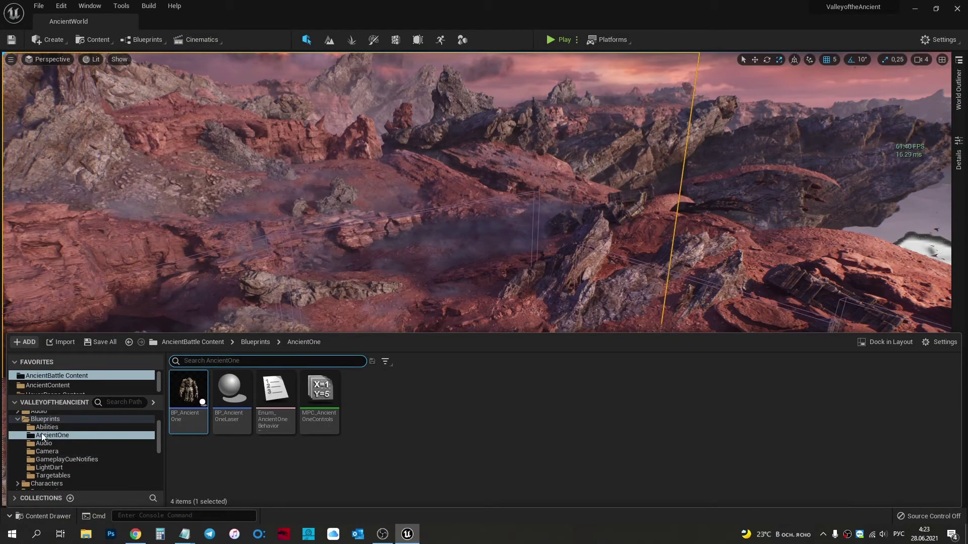
pyautogui.doubleClick(30, 420)
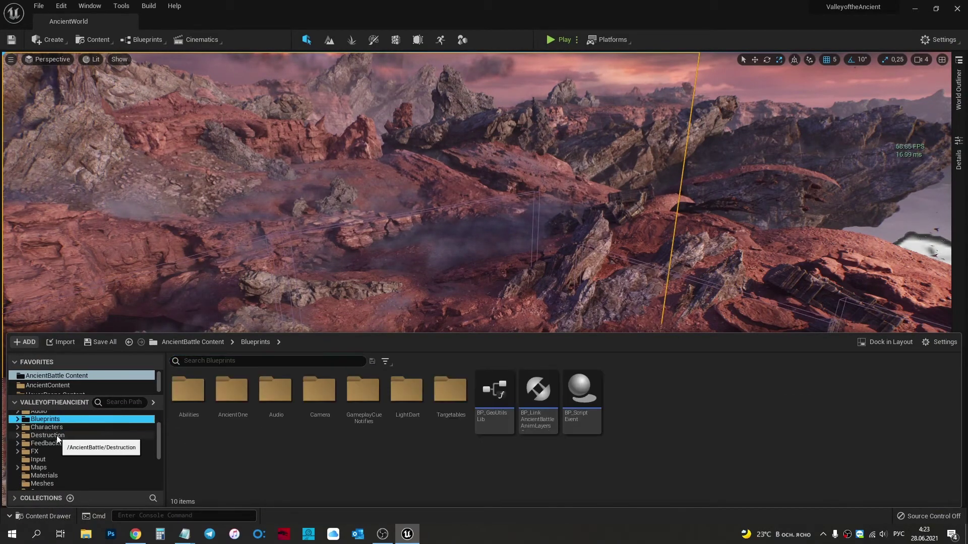
pyautogui.click(68, 427)
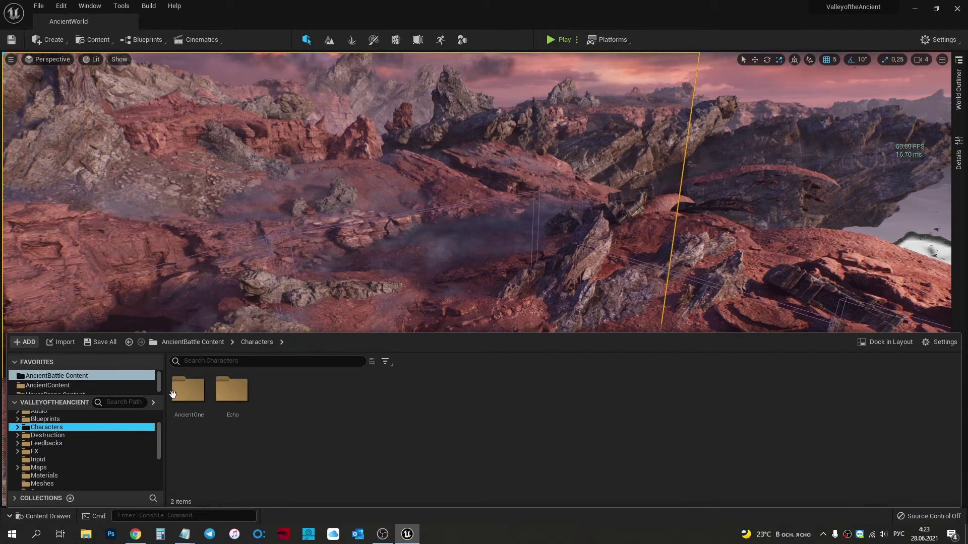
pyautogui.doubleClick(188, 390)
pyautogui.doubleClick(197, 393)
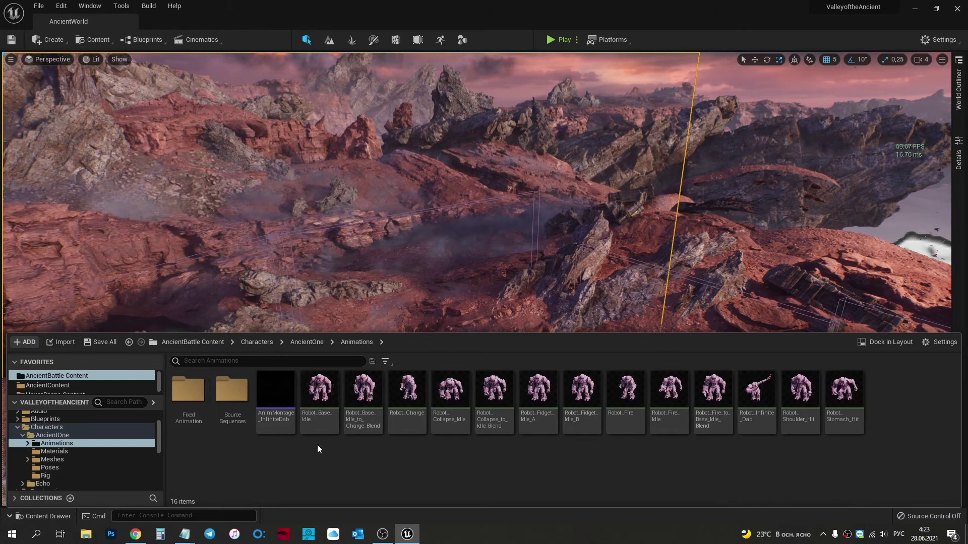
pyautogui.doubleClick(749, 396)
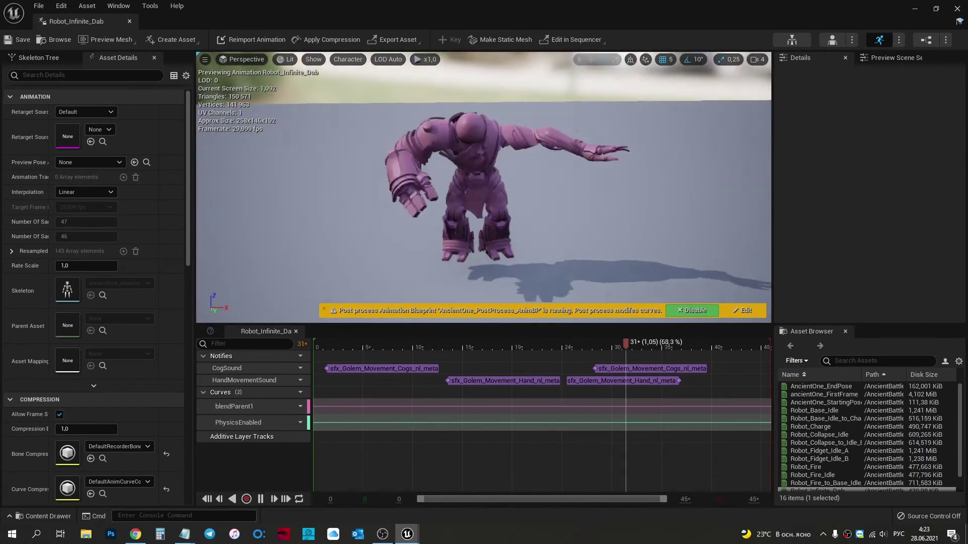
# Open the blendParent1 curve in a Curve Editor tab, then return to the notifies timeline
pyautogui.doubleClick(349, 405)
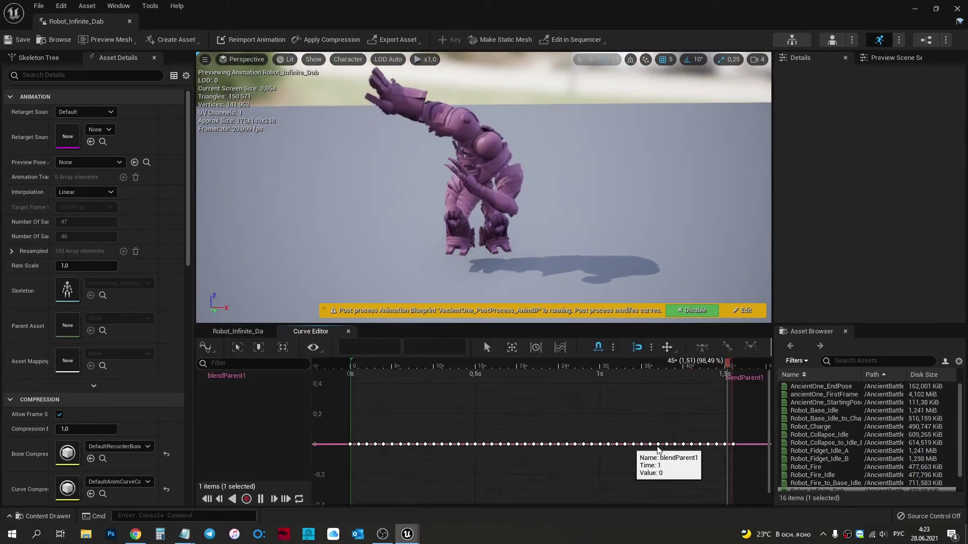
pyautogui.click(237, 331)
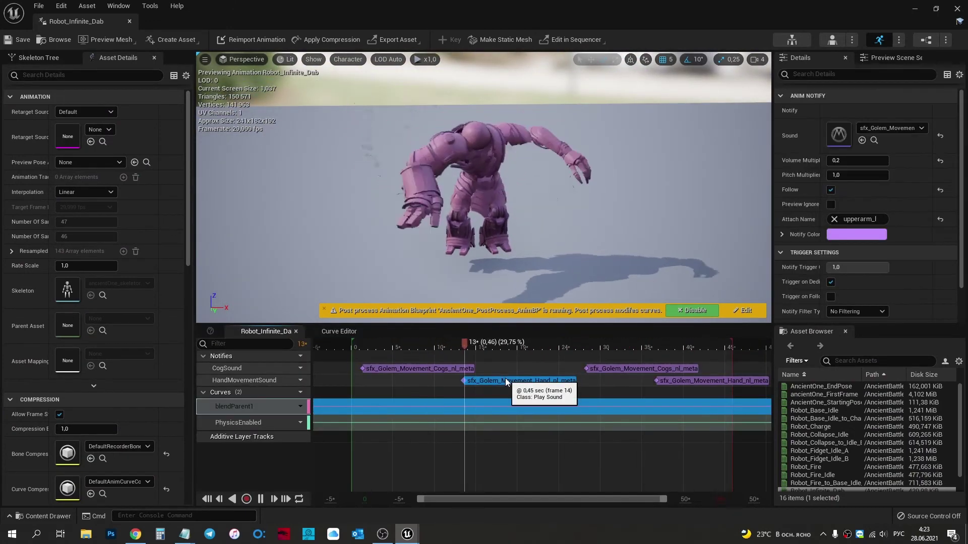